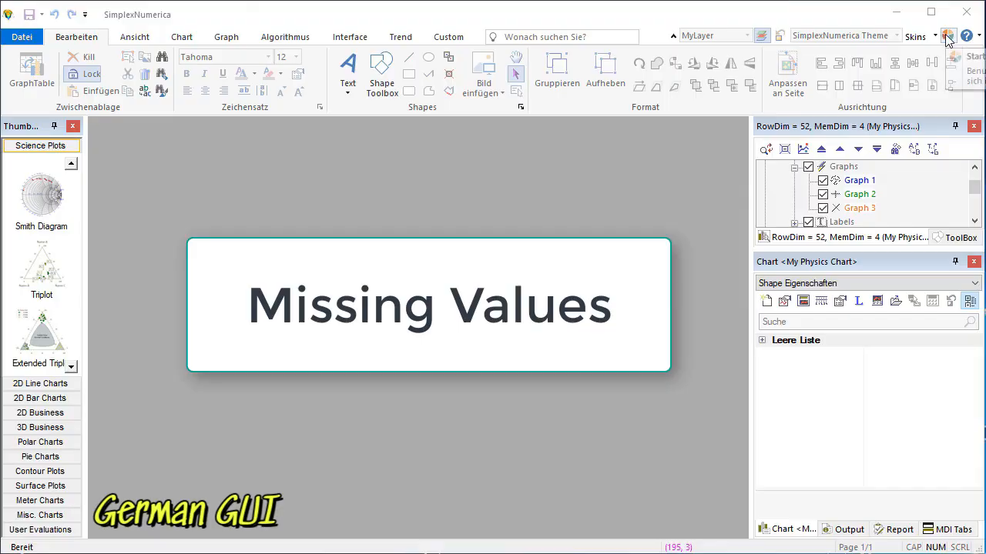
- Open the example file Missing Values Example.sx from the Misc folder of the Examples directory
left_click(946, 36)
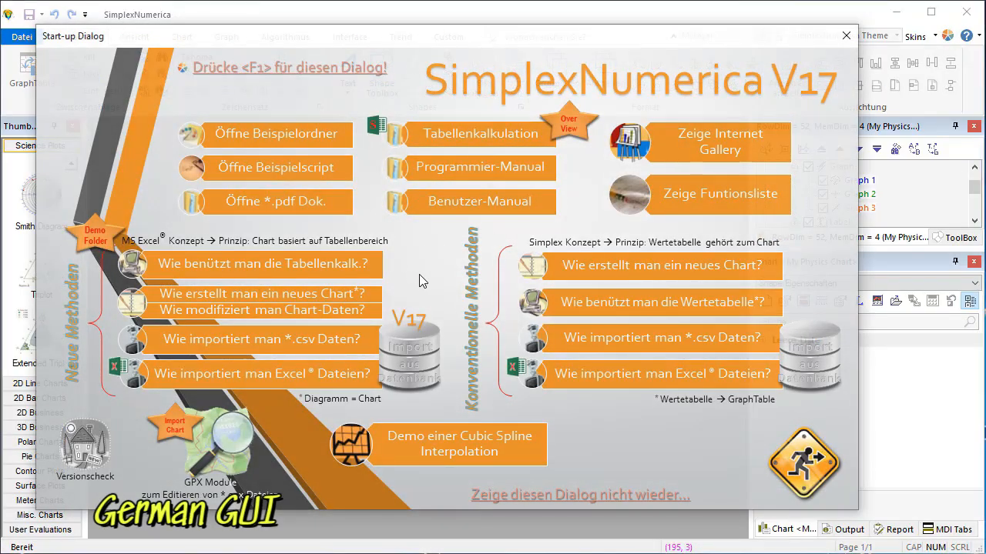
left_click(281, 137)
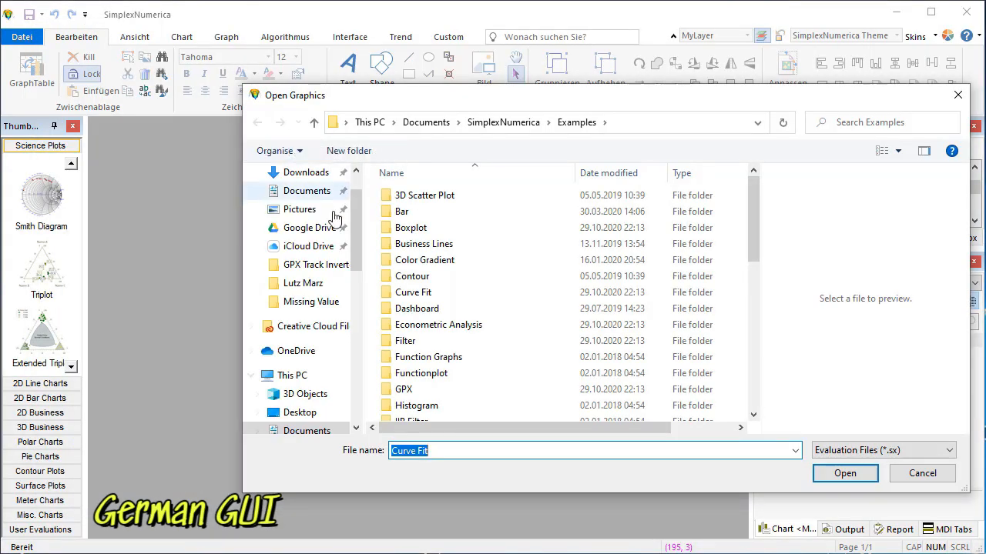
scroll(489, 316, "down", 3)
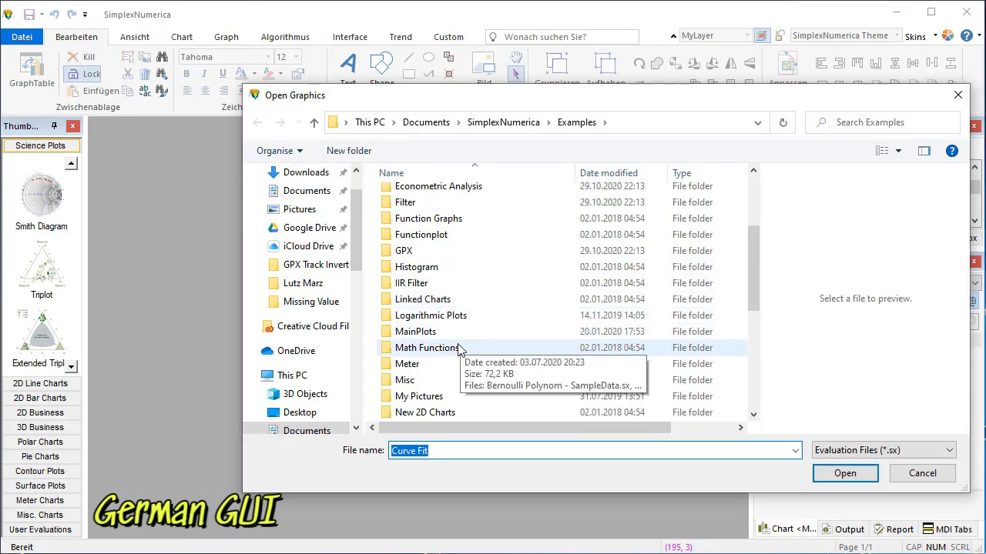
double_click(402, 380)
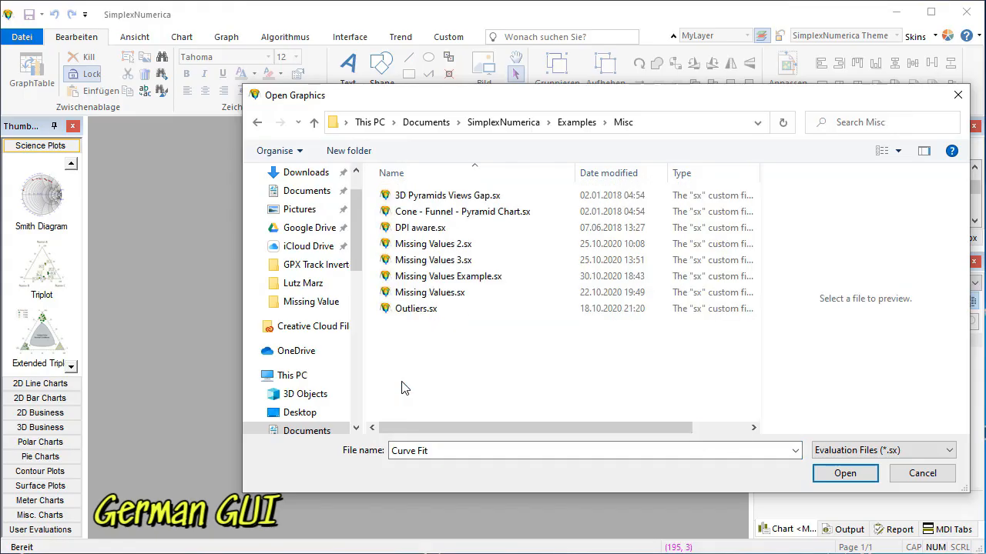
double_click(472, 277)
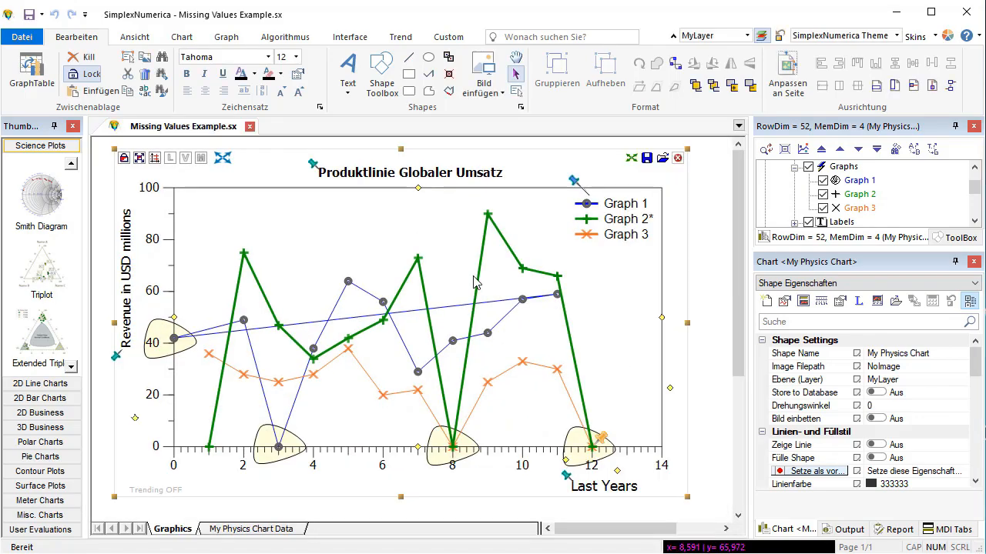
- Examine the missing values marked in the chart and the corresponding cells in the My Physics Chart Data table
scroll(473, 277, "down", 1)
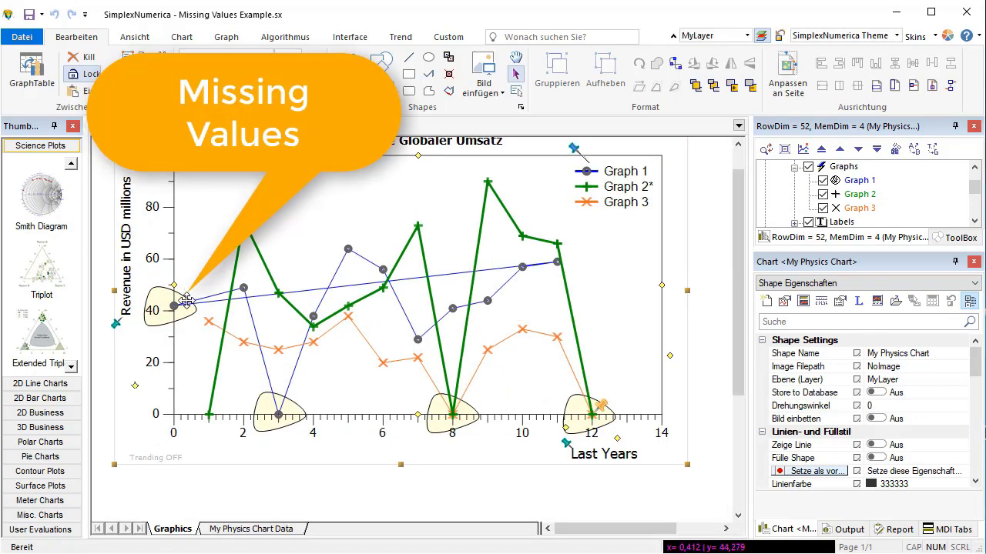
scroll(208, 316, "up", 1)
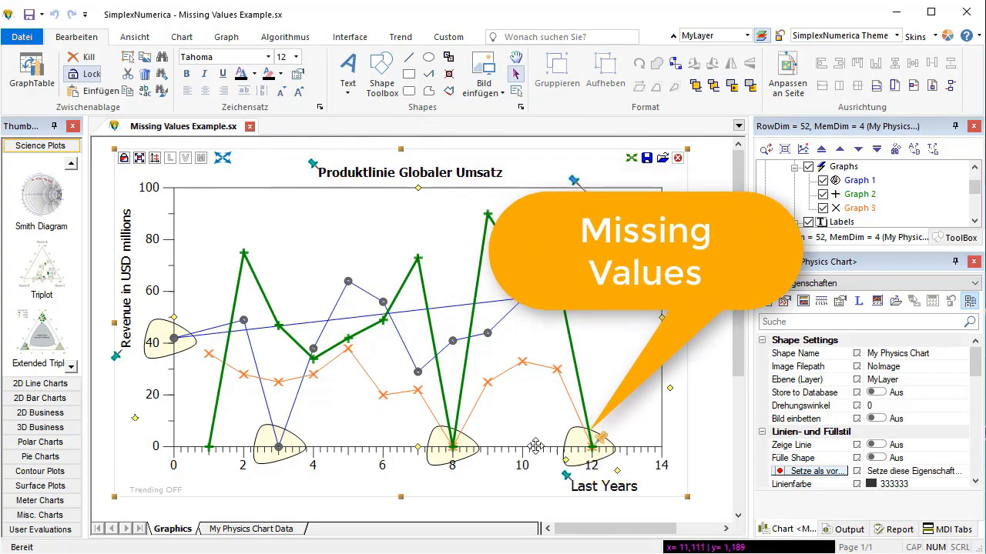
left_click(287, 531)
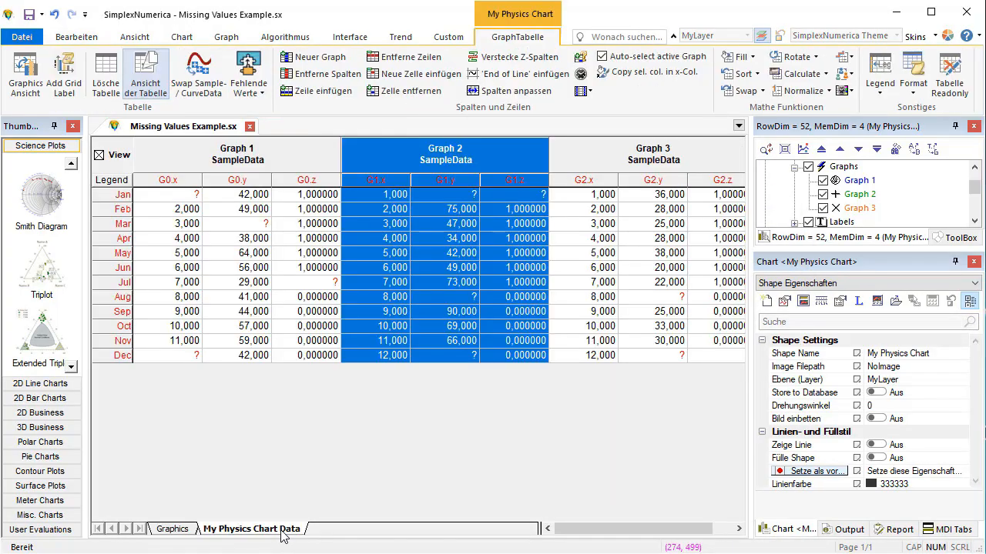
left_click(362, 252)
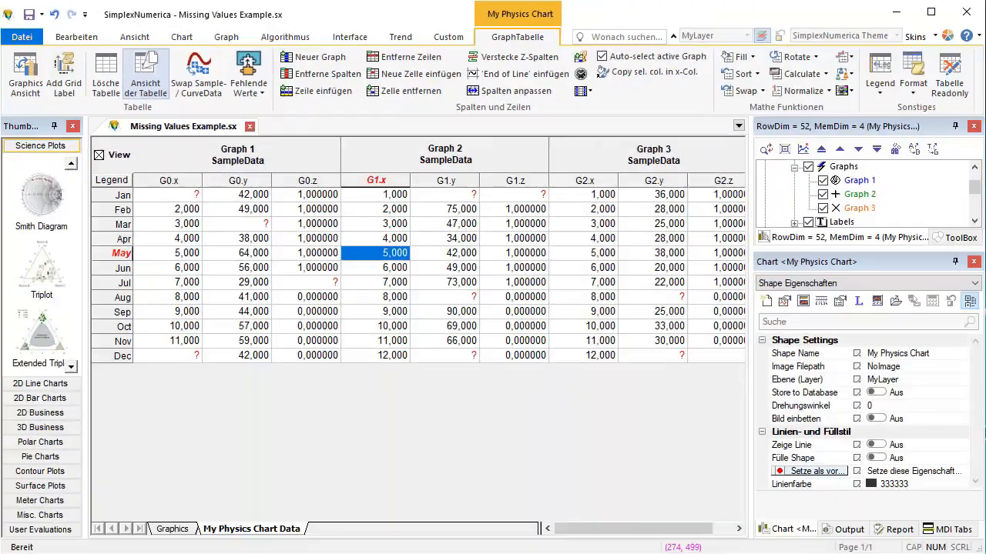
left_click(172, 530)
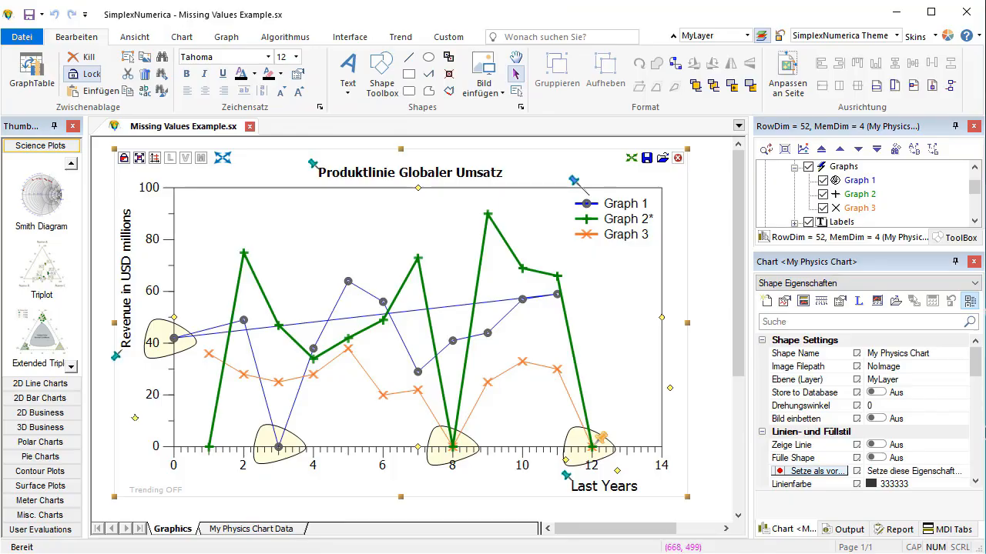
key("Escape")
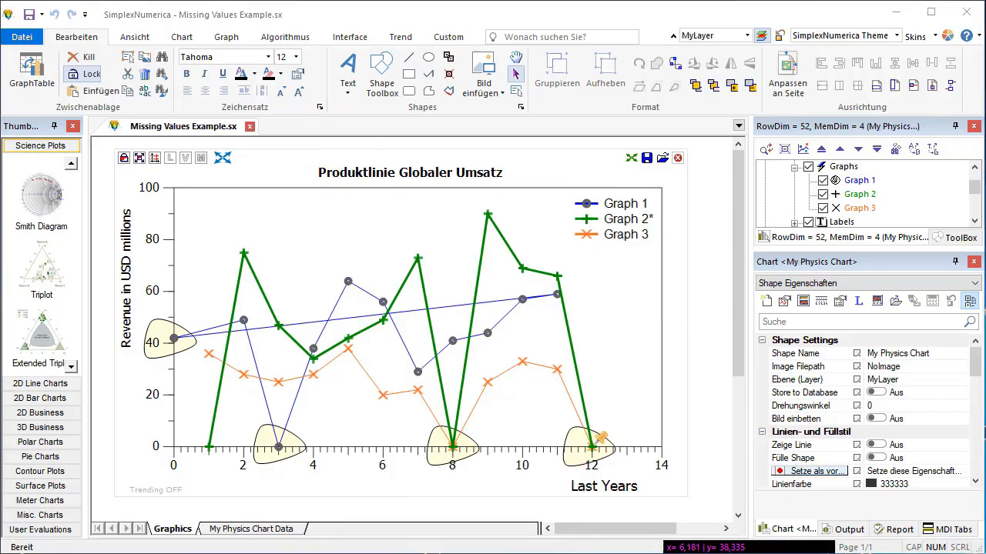
- Select the four yellow marker polygons around the missing values and delete them from the chart
left_click(155, 361)
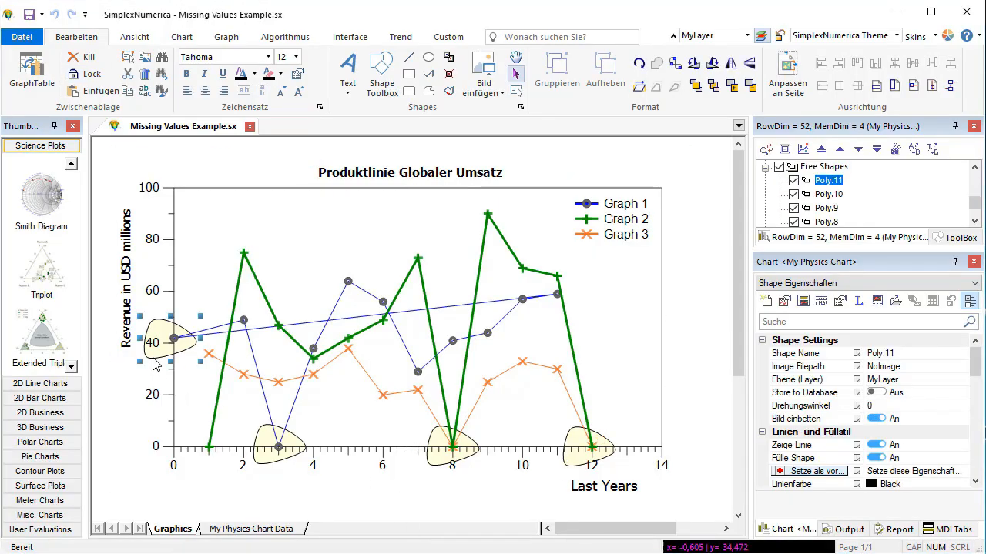
left_click(270, 466, "shift")
left_click(438, 469, "shift")
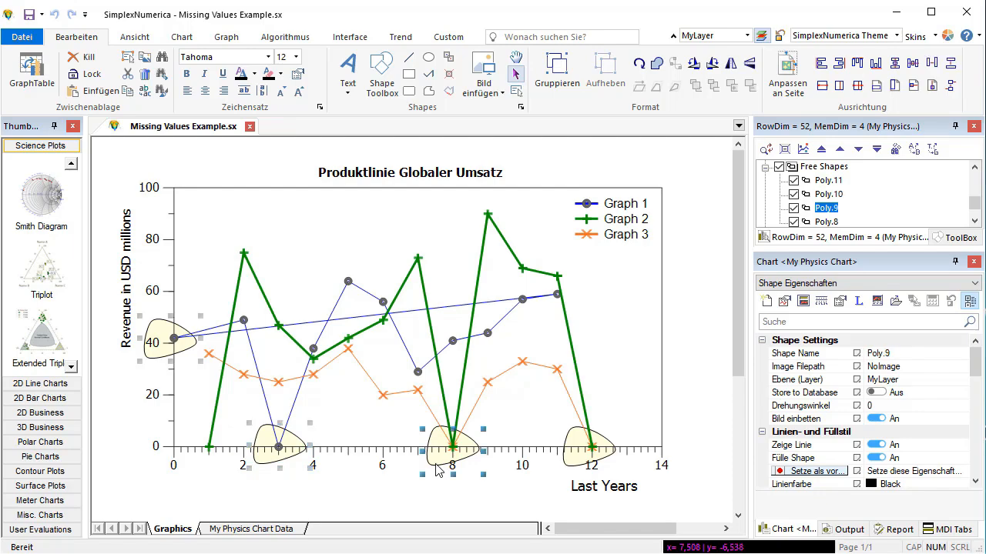
left_click(570, 470, "shift")
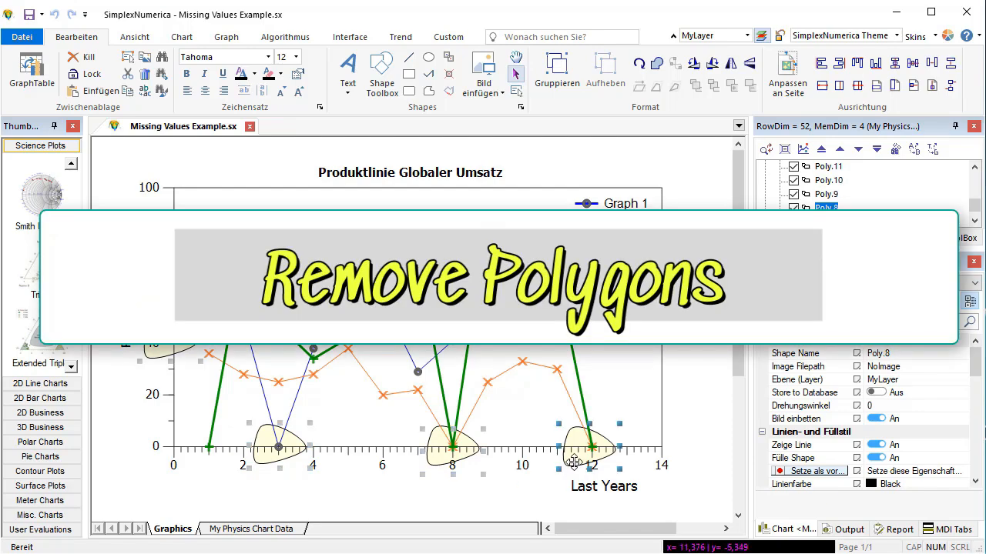
mouse_move(574, 462)
left_mouse_down()
mouse_move(538, 443)
mouse_move(639, 423)
mouse_move(677, 439)
mouse_move(668, 478)
mouse_move(590, 462)
left_mouse_up()
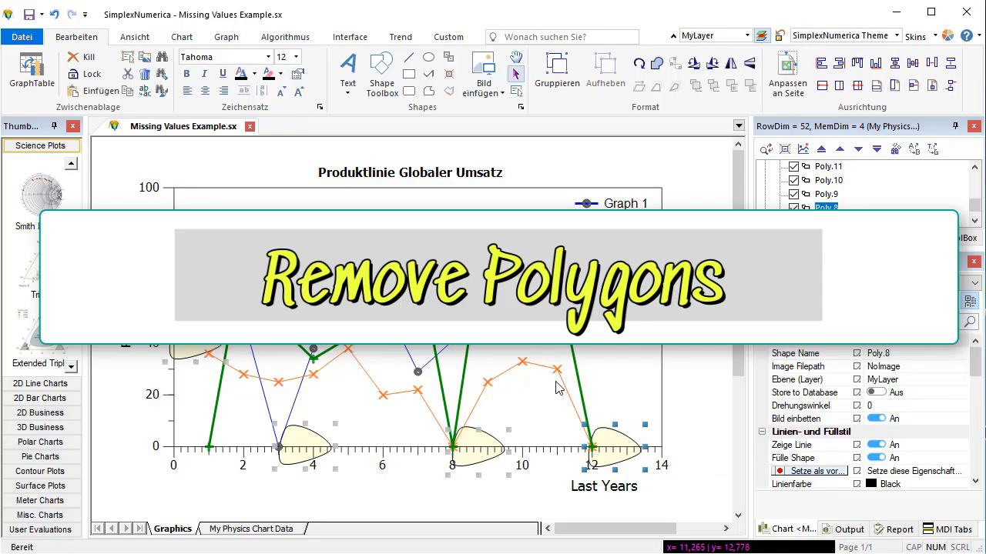
left_click(143, 78)
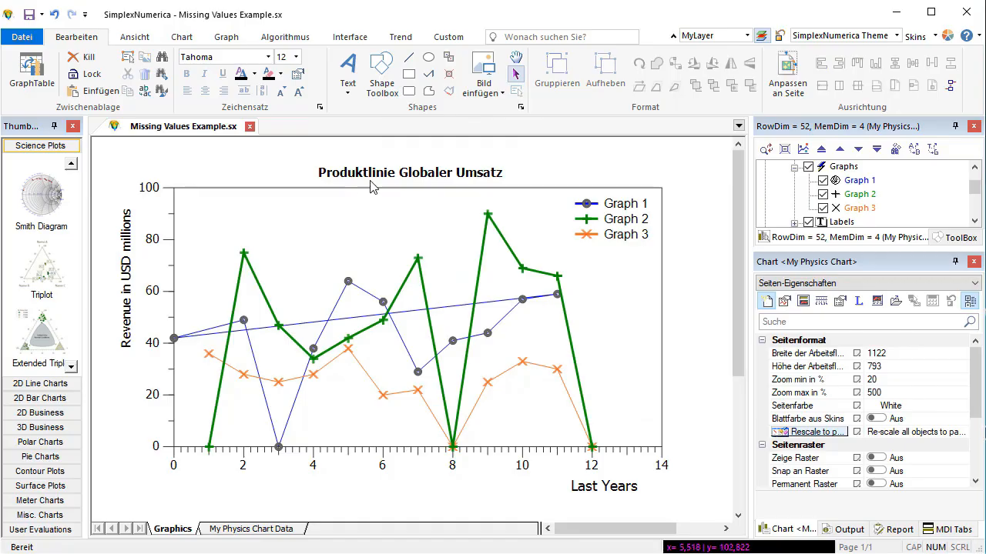
- Lasso the zero-value data points at x = 12 for all graphs to remove them
left_click(226, 39)
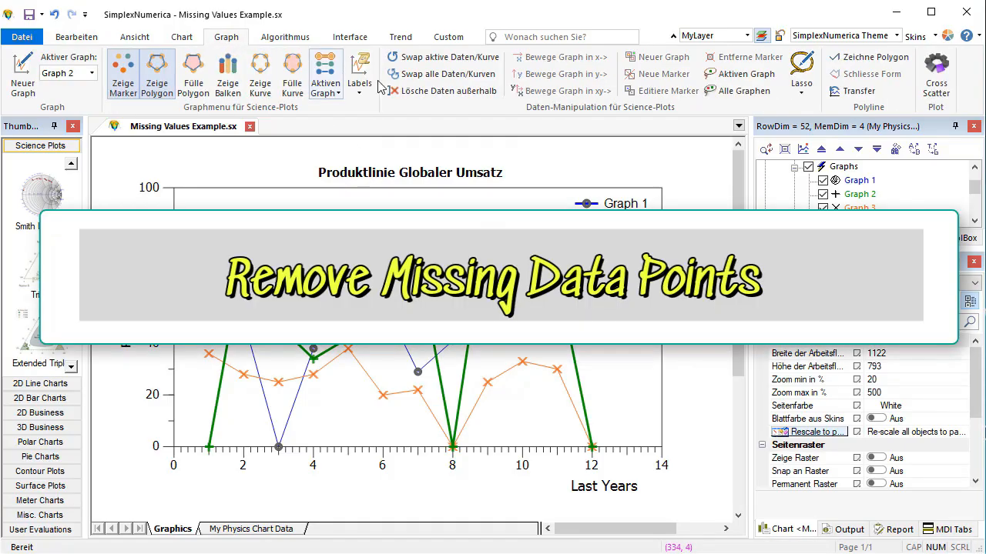
left_click(802, 91)
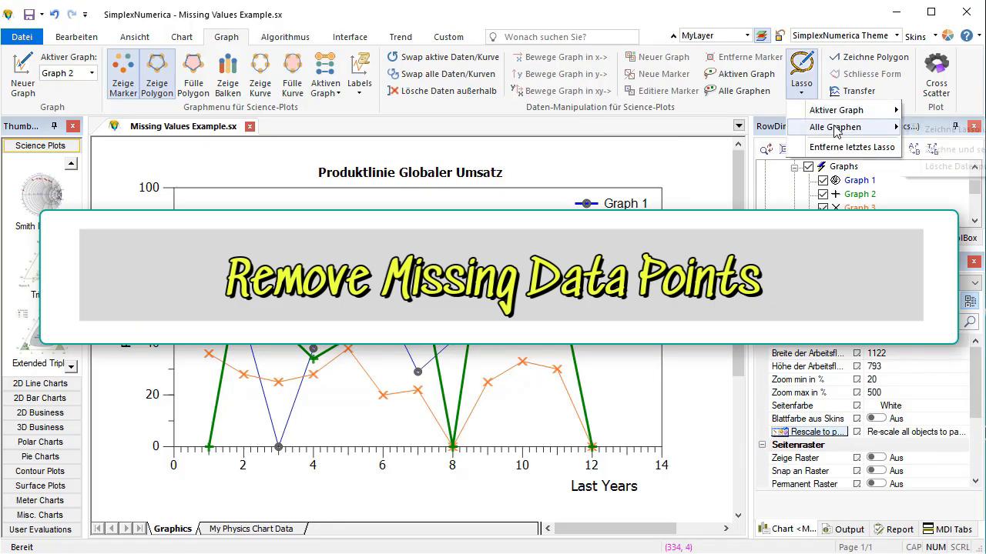
mouse_move(855, 131)
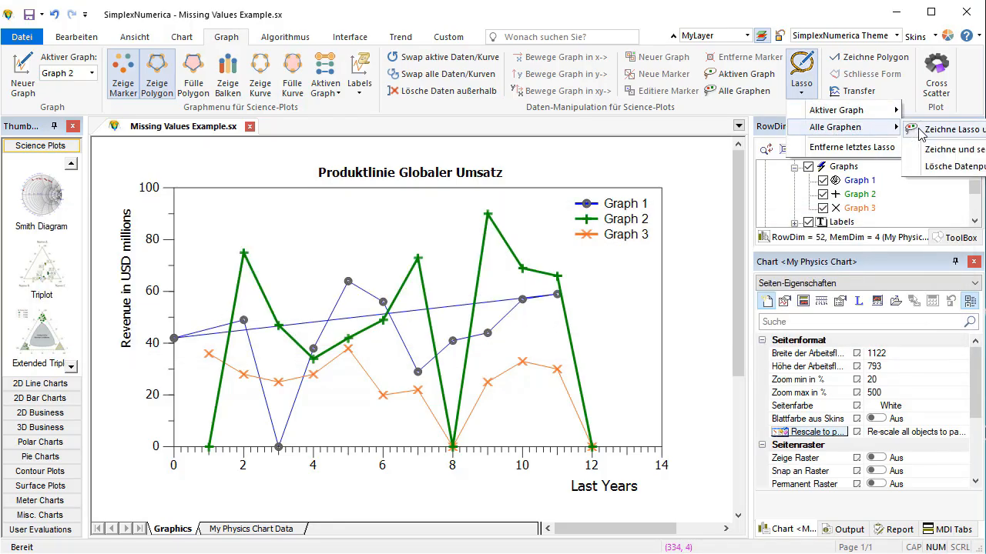
left_click(918, 132)
mouse_move(567, 418)
left_mouse_down()
mouse_move(556, 454)
mouse_move(620, 462)
mouse_move(623, 423)
left_mouse_up()
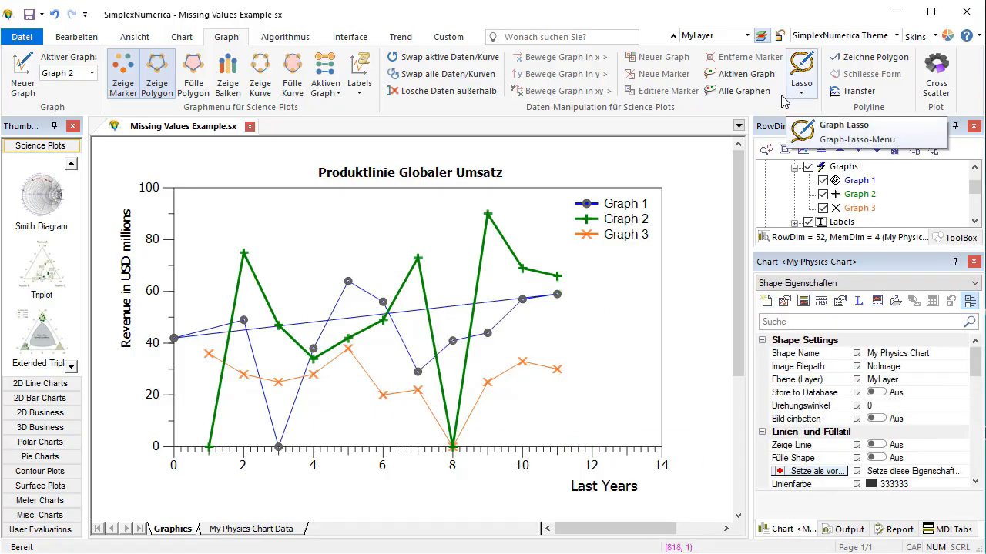
- Lasso away the zero-value points at x = 8 and x = 3, and Graph 1's point at x = 0, using the all-graphs lasso
left_click(739, 93)
mouse_move(479, 429)
left_mouse_down()
mouse_move(412, 445)
mouse_move(447, 477)
mouse_move(478, 437)
left_mouse_up()
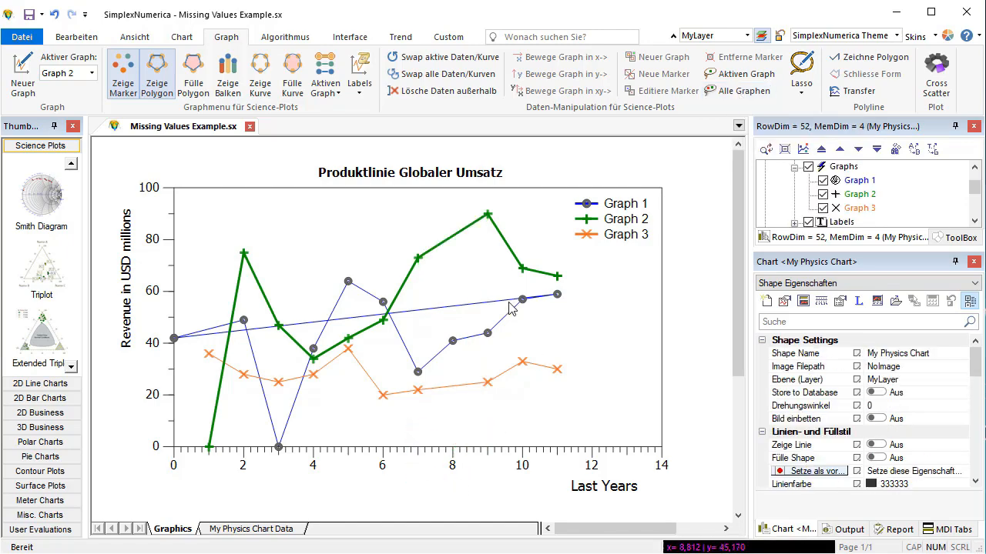
left_click(738, 90)
mouse_move(302, 428)
left_mouse_down()
mouse_move(246, 431)
mouse_move(300, 474)
mouse_move(301, 487)
left_mouse_up()
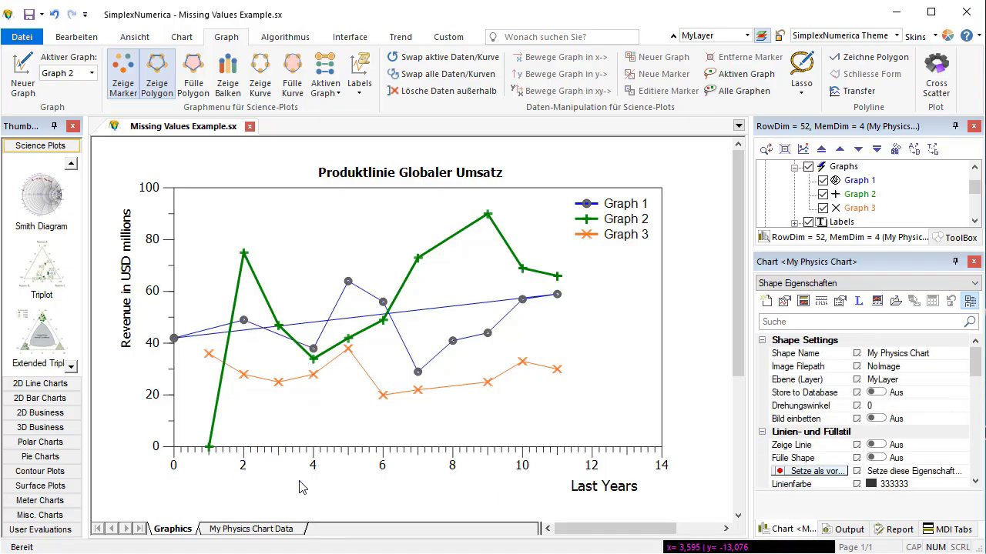
left_click(735, 91)
mouse_move(186, 314)
left_mouse_down()
mouse_move(146, 320)
mouse_move(176, 375)
mouse_move(201, 353)
left_mouse_up()
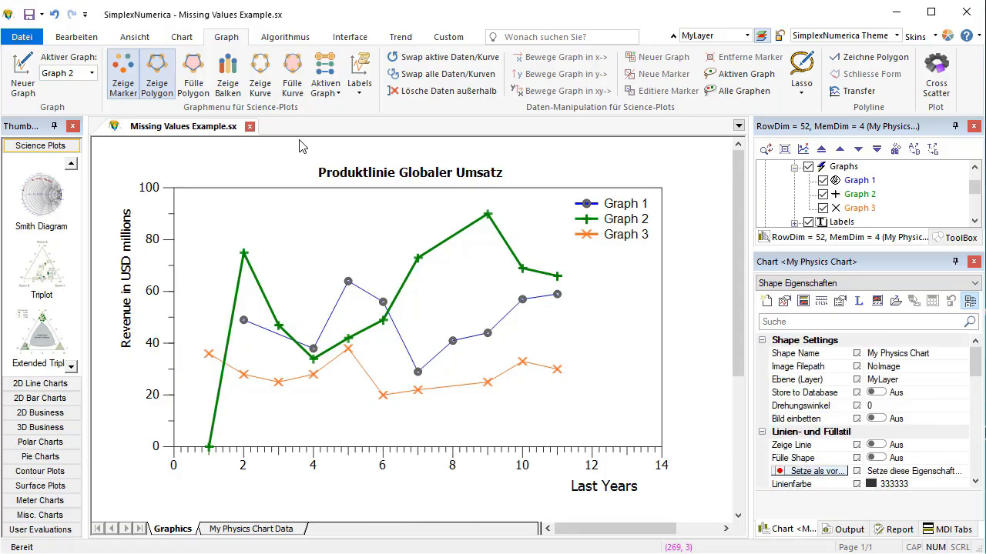
- Choose the B-Spline approximation, assign it to all graphs and recalculate them
left_click(288, 45)
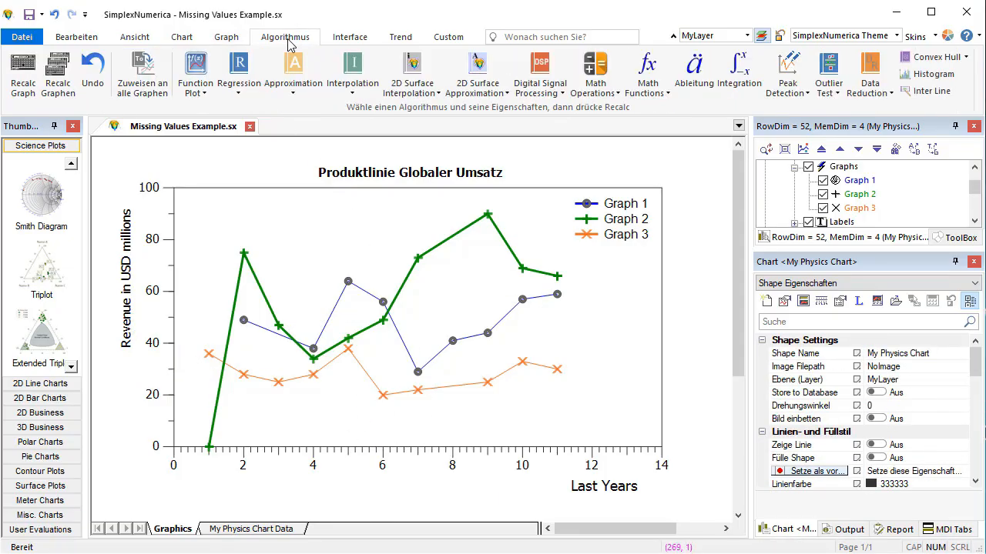
left_click(295, 93)
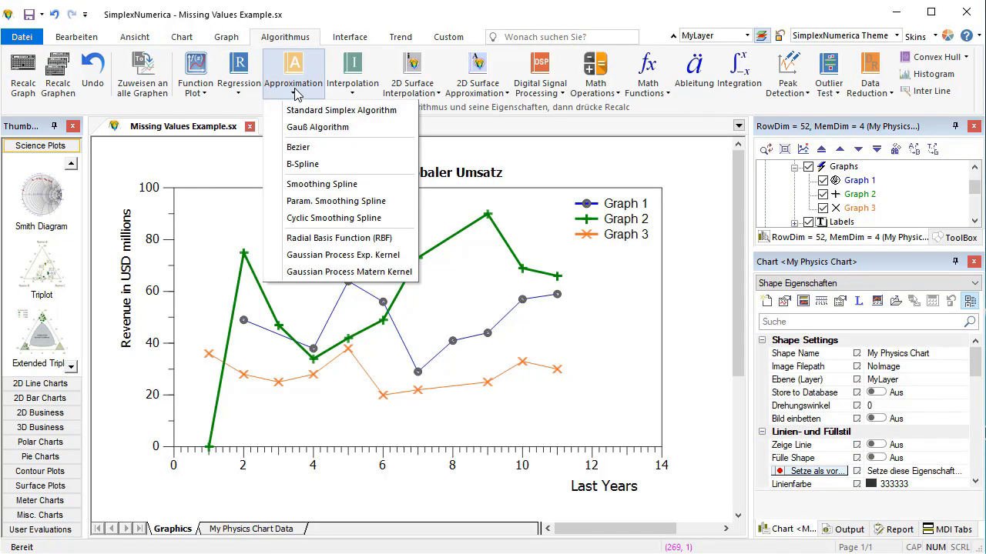
left_click(291, 164)
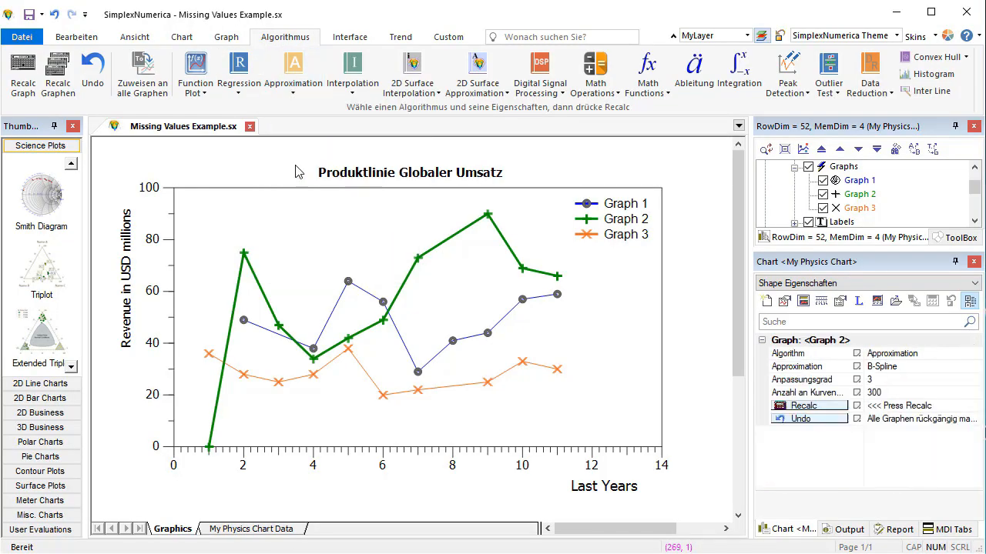
left_click(150, 94)
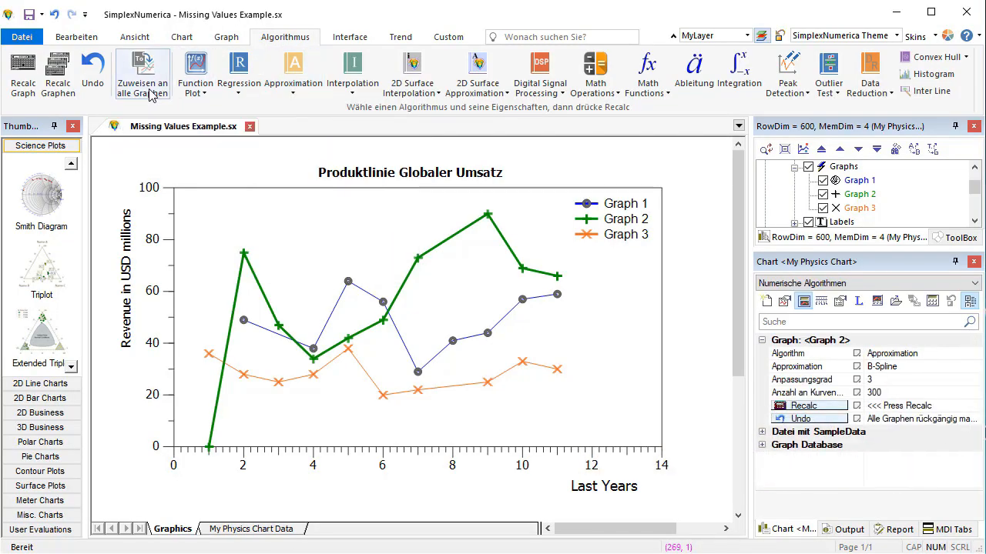
left_click(56, 90)
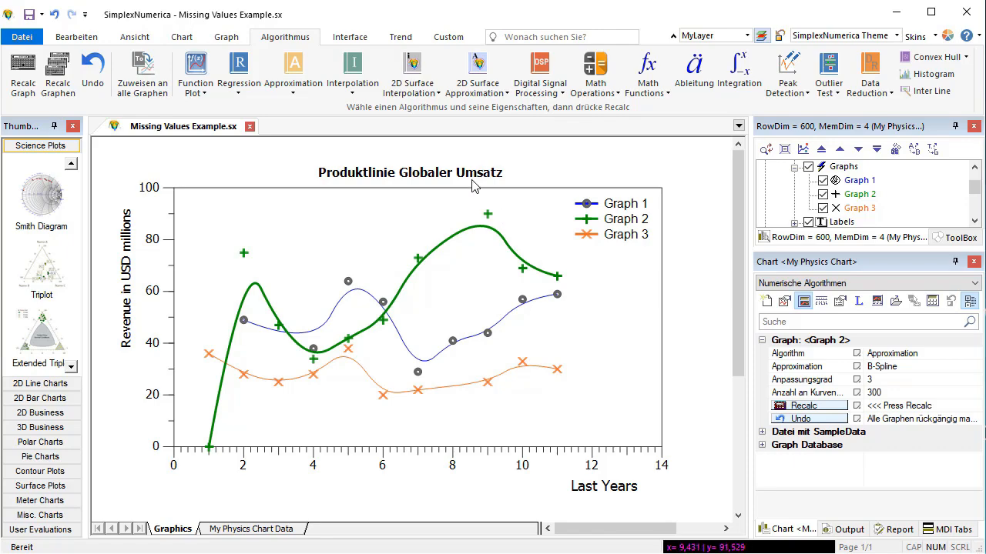
- Lasso away Graph 2's zero-value point at x = 1 and recalculate all graphs
left_click(228, 38)
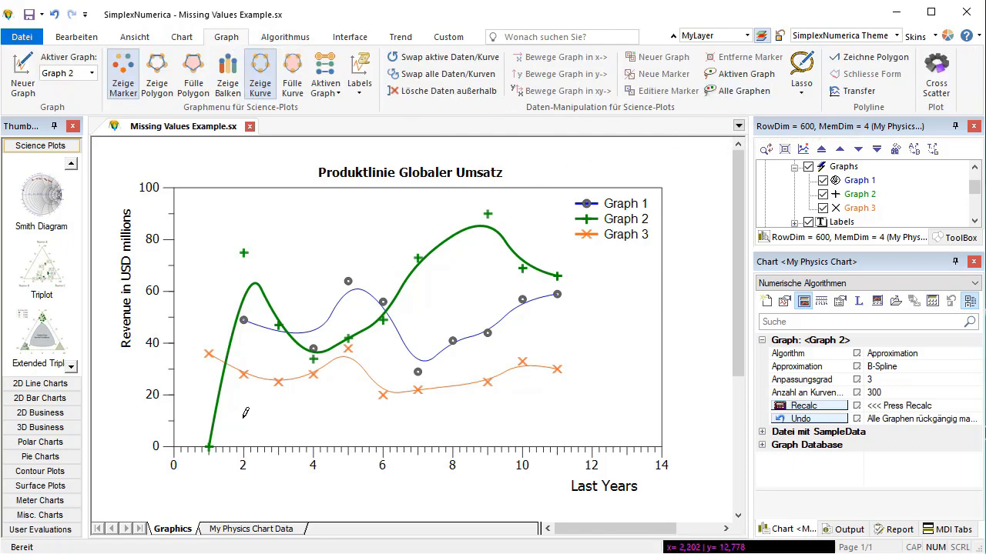
left_click_drag(231, 416, 180, 454)
left_click(227, 483)
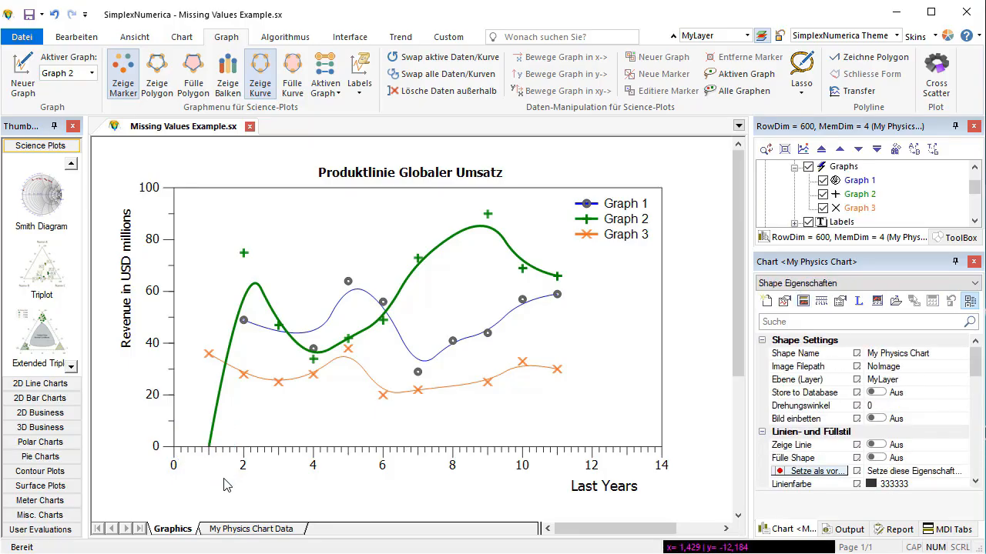
left_click(284, 37)
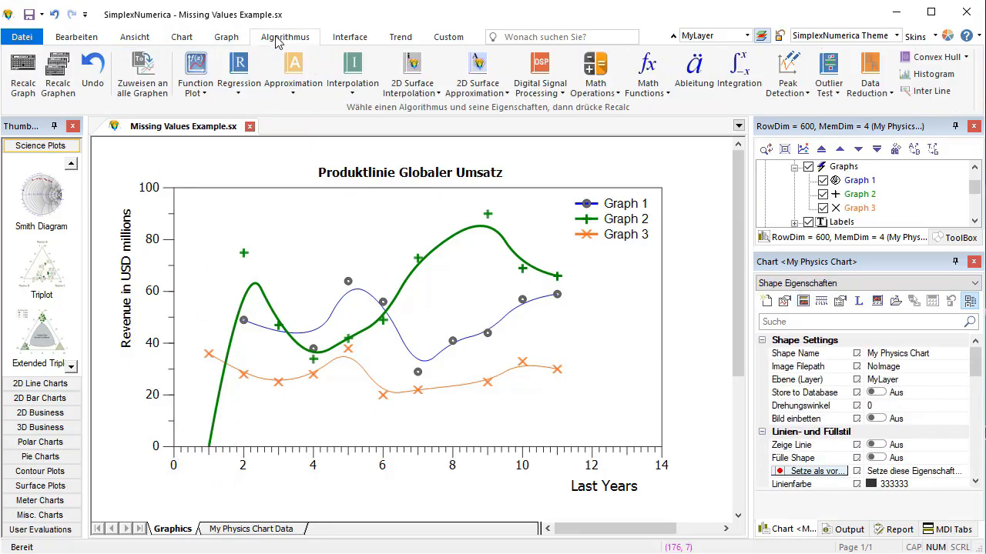
left_click(57, 90)
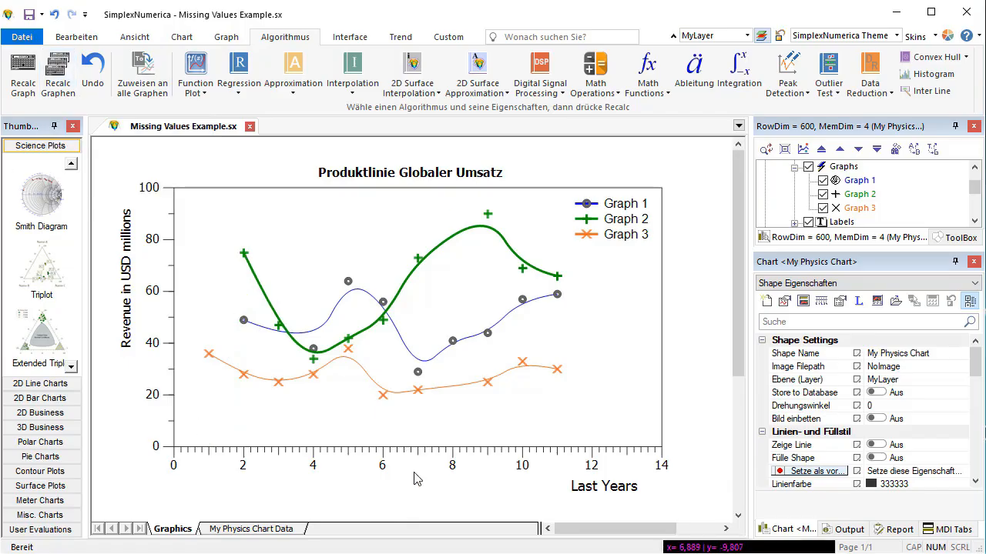
- Set the maximum of the Last Years axis to 12
left_click(662, 467)
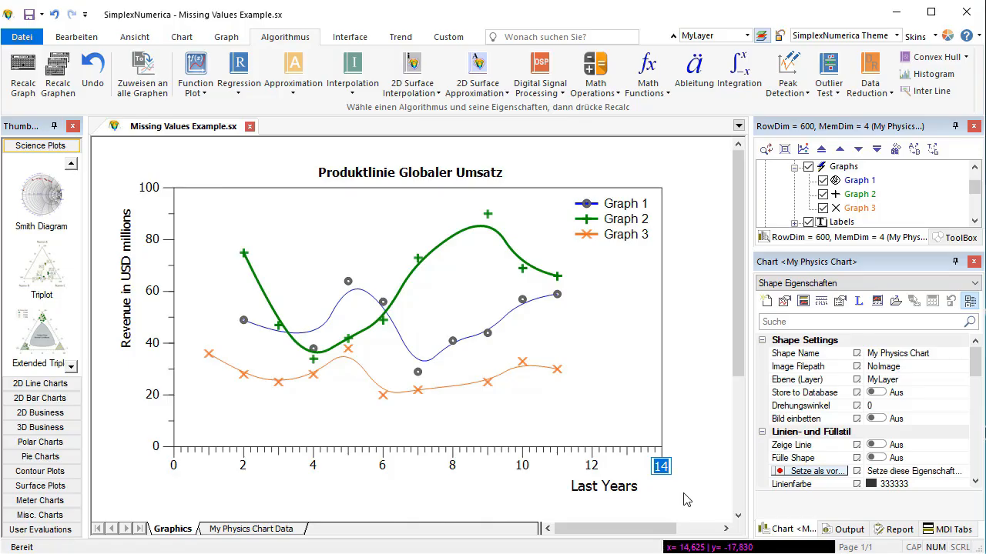
type("12")
key("Return")
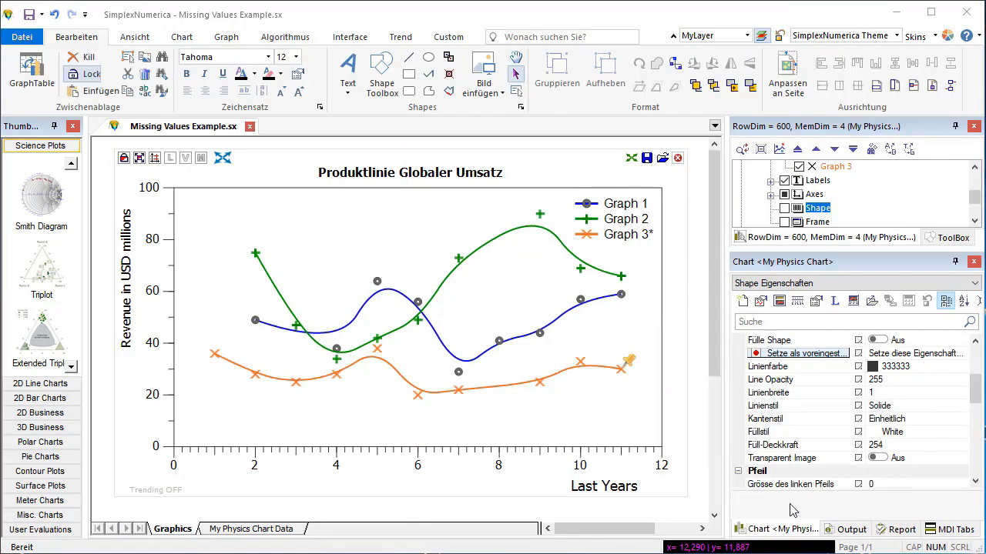
- Try the active-graph display "Aktiven erhaben; Andere Hellblau" by making Graph 1, Graph 2 and Graph 3 active in turn
left_click(226, 38)
left_click(322, 94)
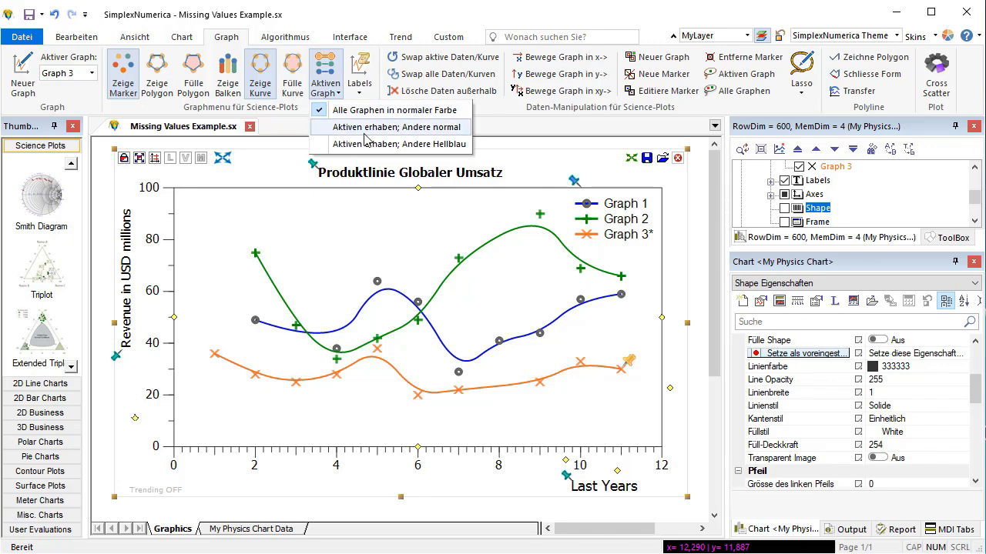
left_click(389, 145)
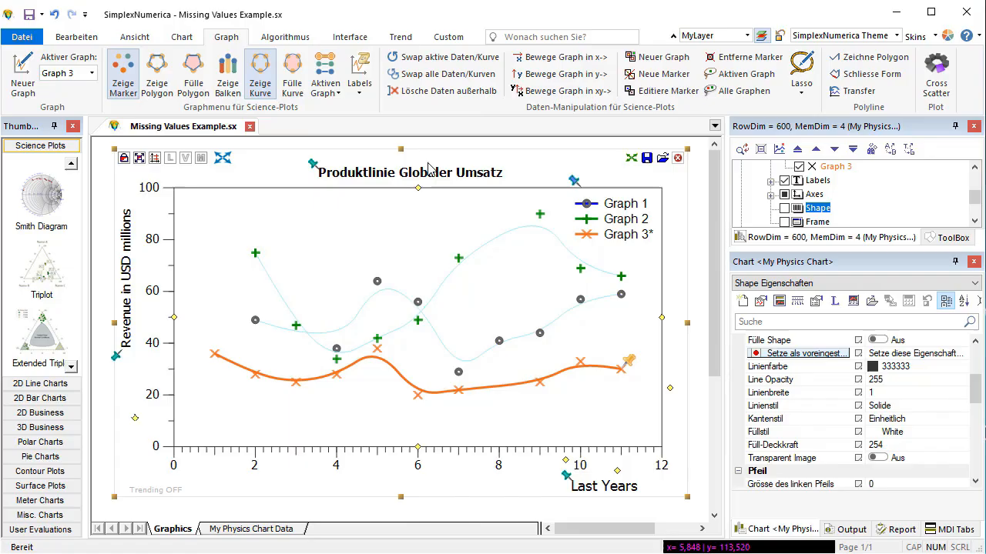
left_click(467, 370)
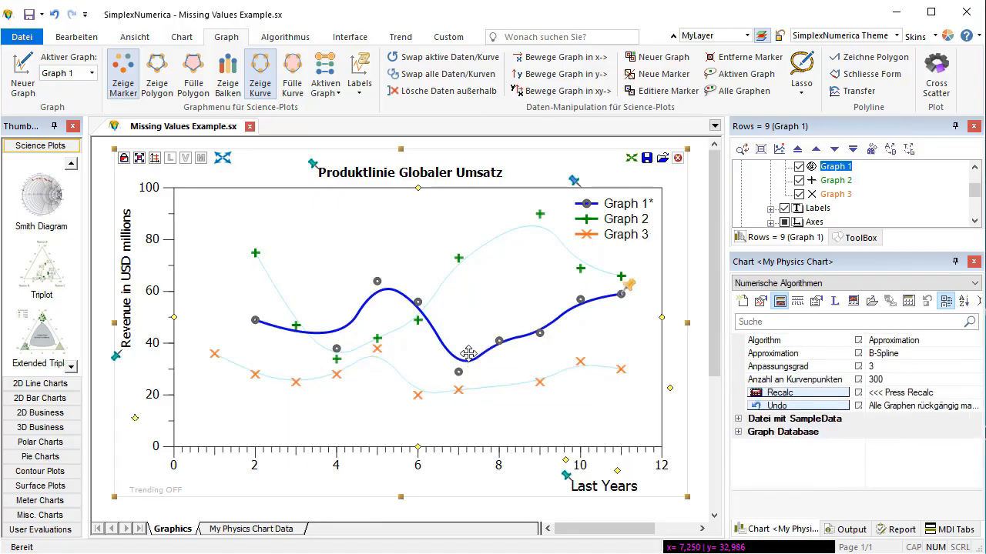
left_click(475, 252)
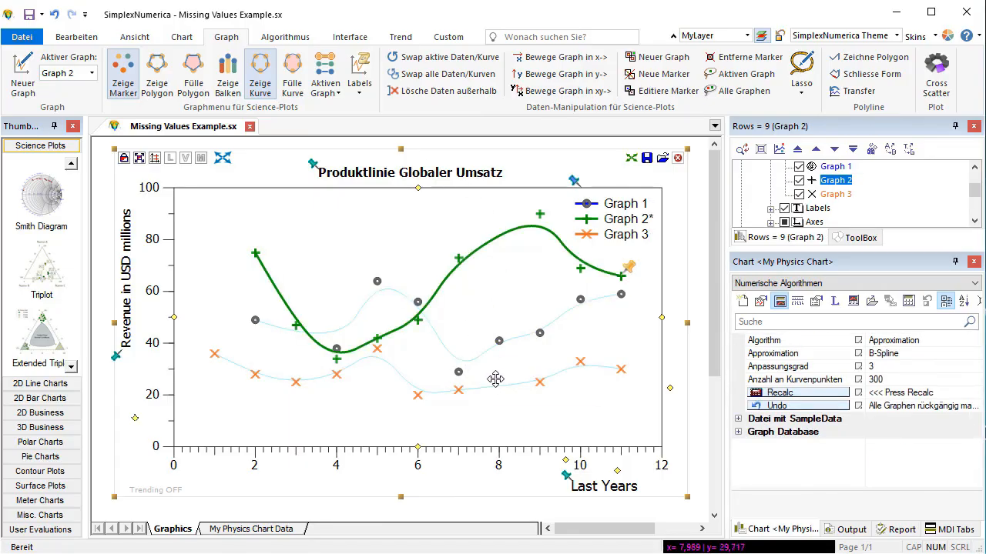
left_click(468, 395)
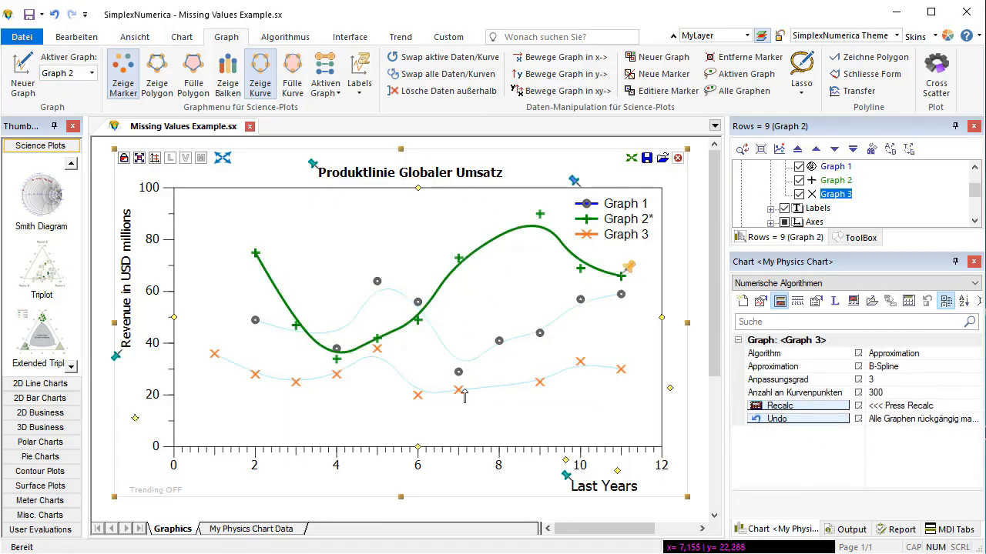
- Try the active-graph display "Aktiven erhaben; Andere normal" by making Graph 1, Graph 2 and Graph 3 active in turn
left_click(328, 95)
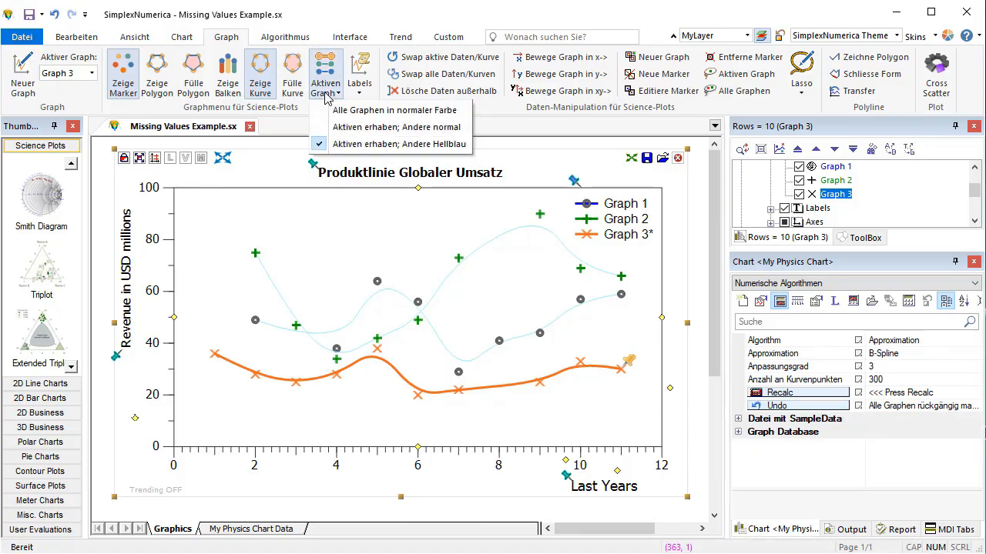
left_click(366, 134)
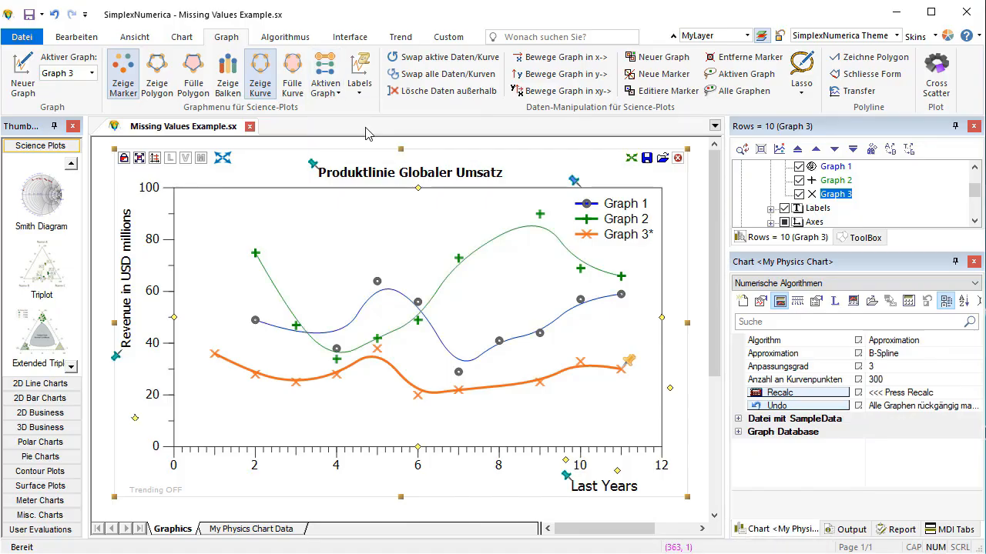
left_click(443, 354)
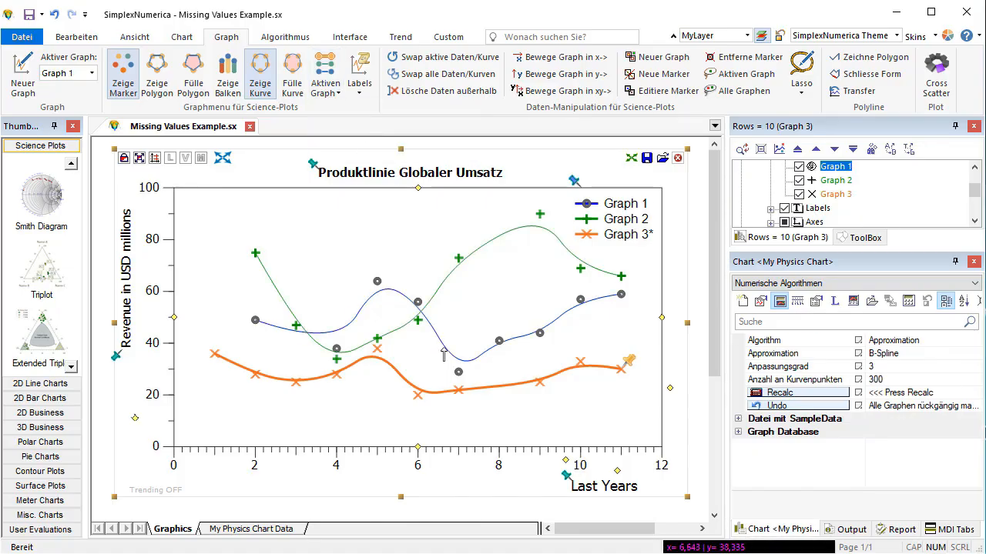
left_click(462, 265)
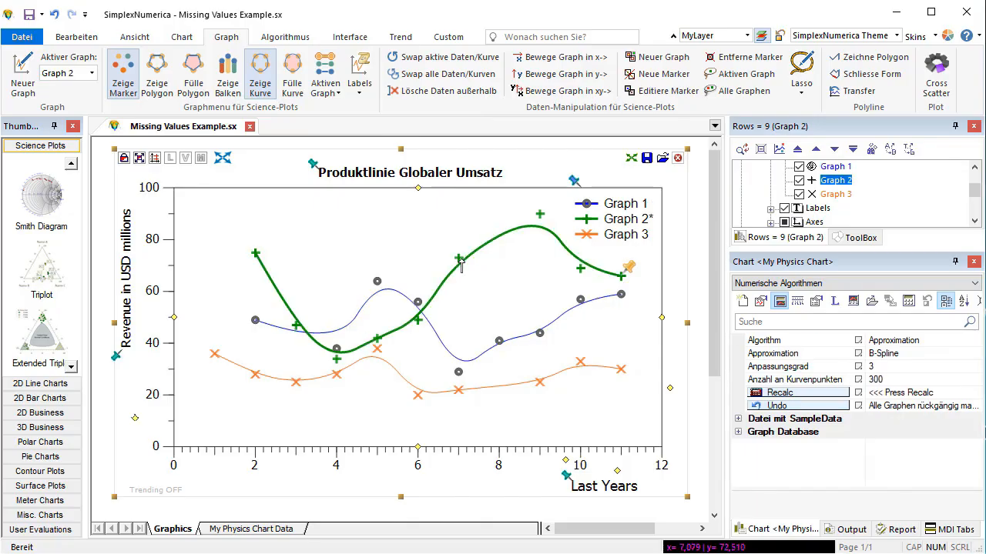
left_click(469, 394)
- Set the active-graph display to "Alle Graphen in normaler Farbe" and make Graph 1 the active graph
left_click(329, 96)
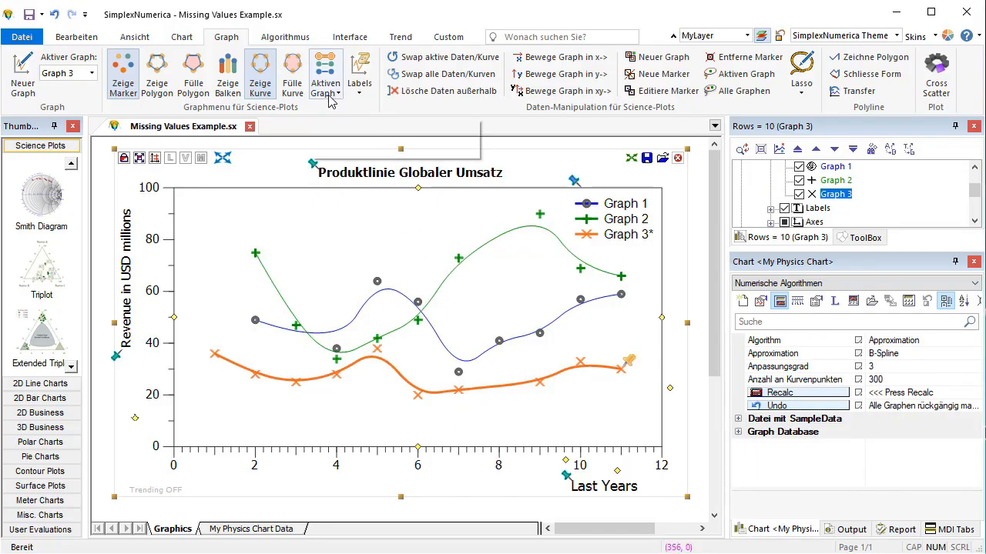
left_click(335, 108)
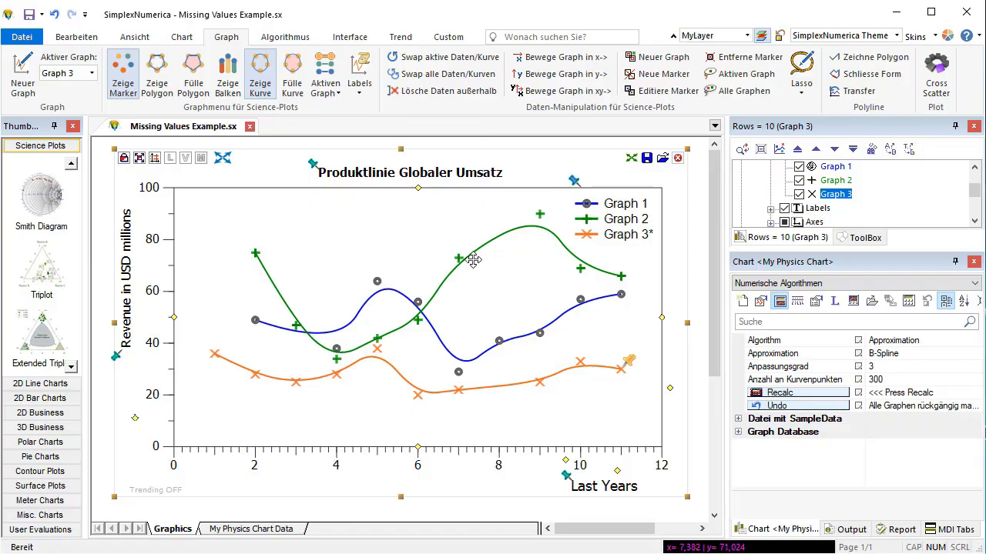
left_click(833, 180)
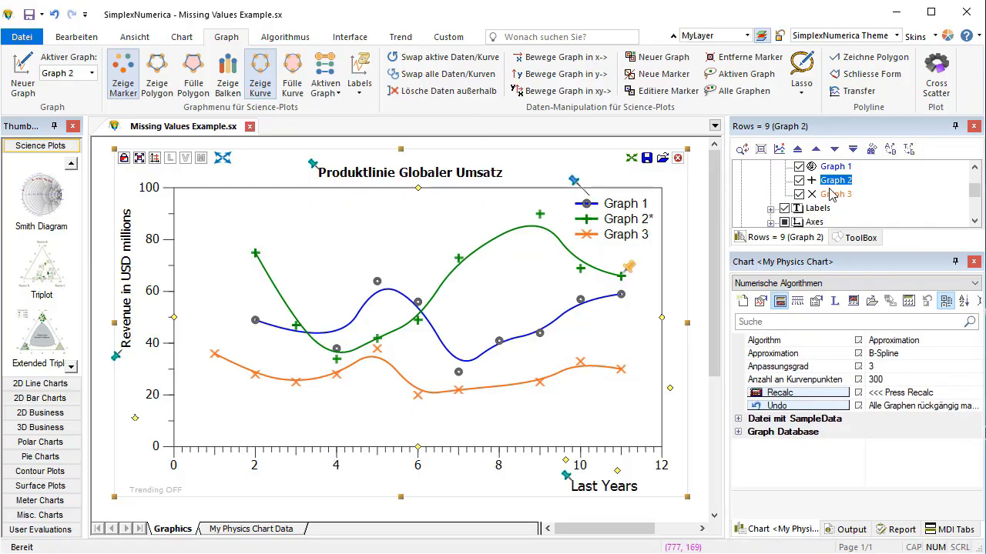
left_click(825, 194)
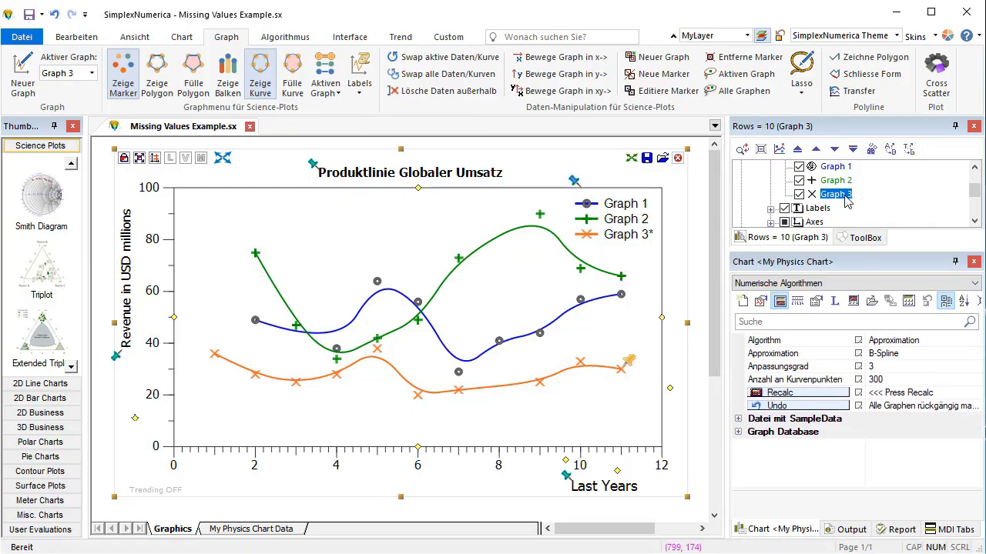
left_click(834, 166)
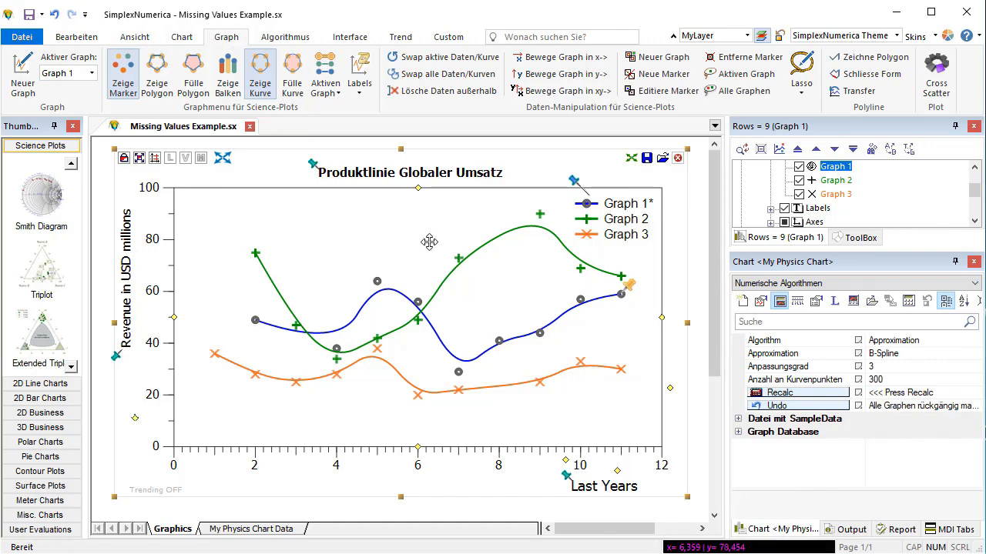
- Enable the chart's Shape element and bring up its line and fill properties
scroll(883, 208, "down", 1)
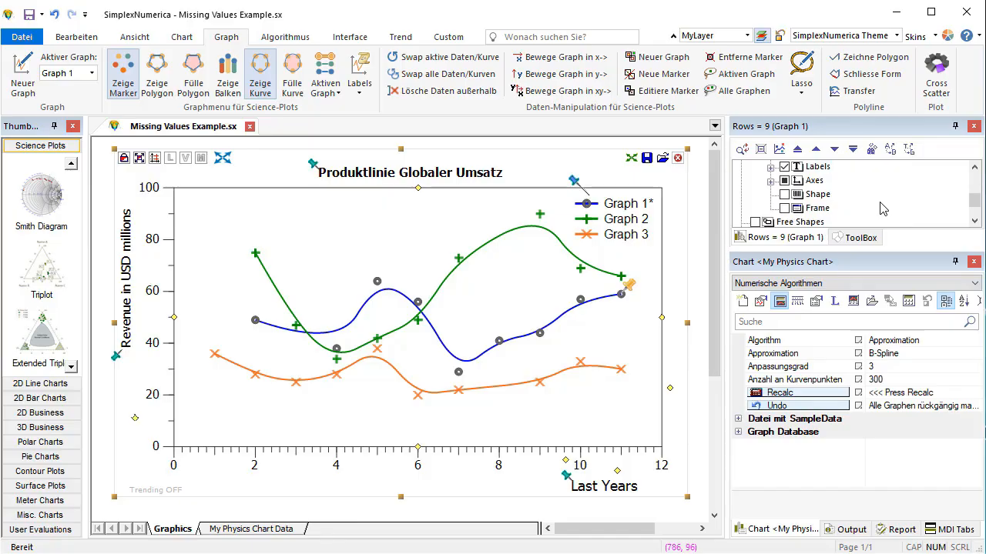
left_click(784, 199)
scroll(967, 404, "down", 3)
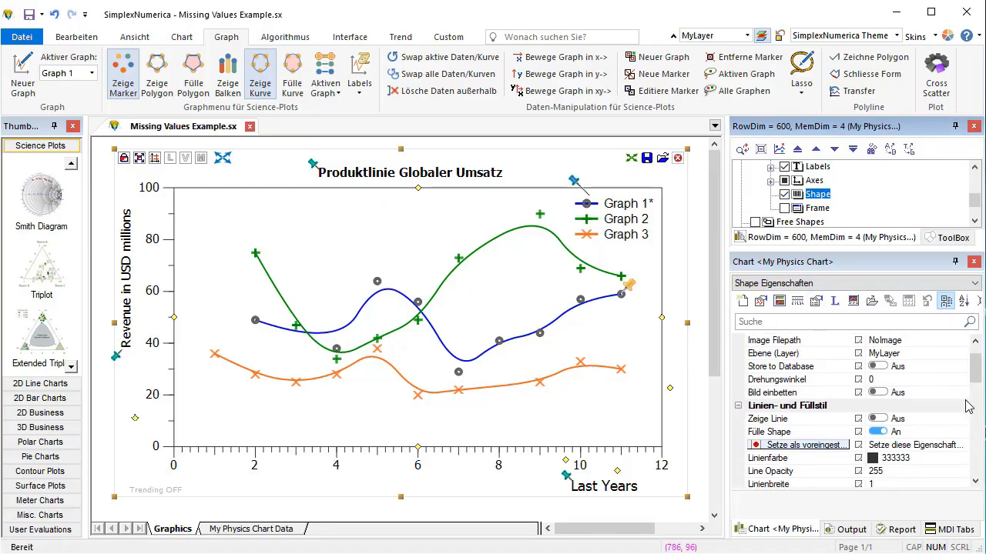
scroll(967, 406, "down", 3)
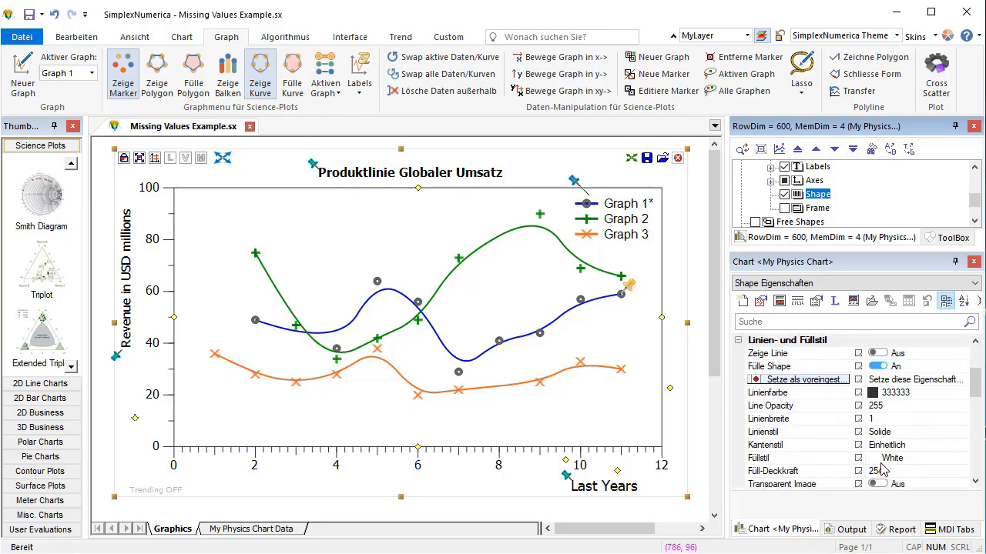
left_click(966, 462)
left_click(966, 462)
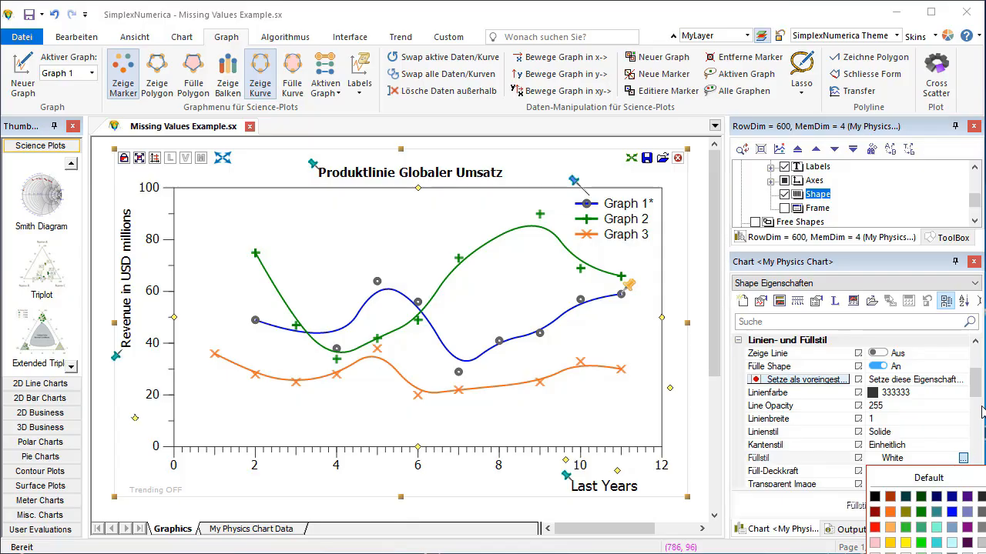
left_click_drag(976, 392, 975, 416)
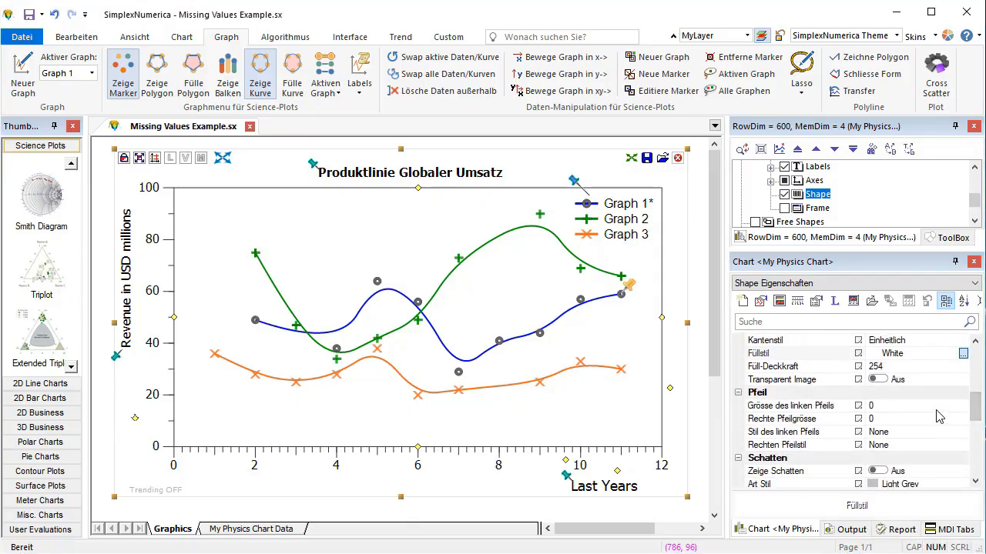
left_click(975, 341)
left_click(976, 342)
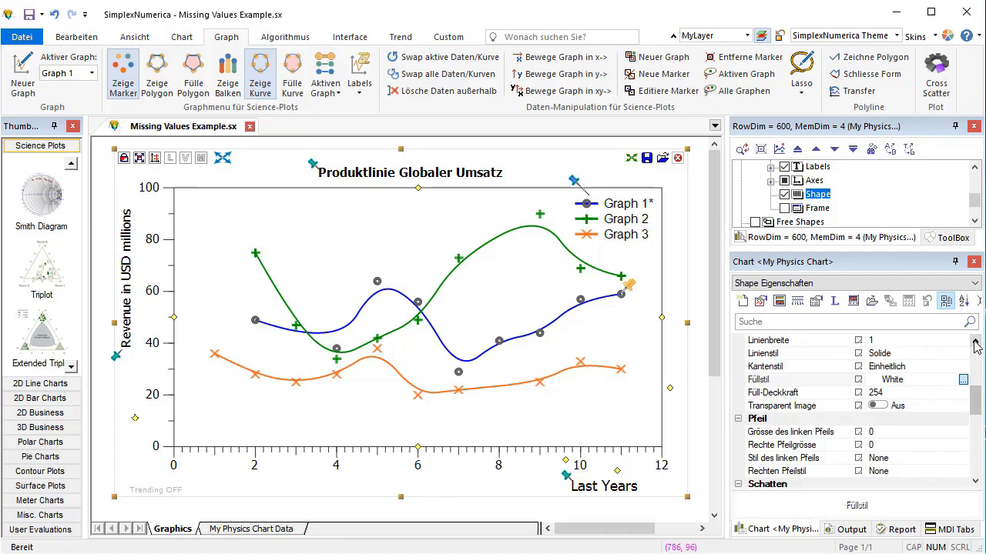
- Fill the chart's Shape area with the picture Hintergrund.jpg as a fill effect, using the Stretch option
left_click(963, 380)
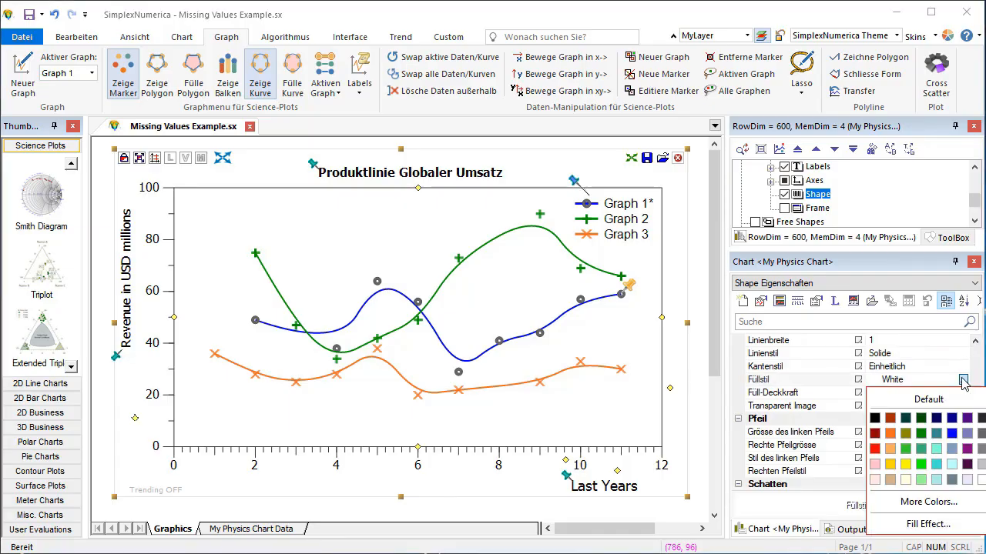
left_click(909, 526)
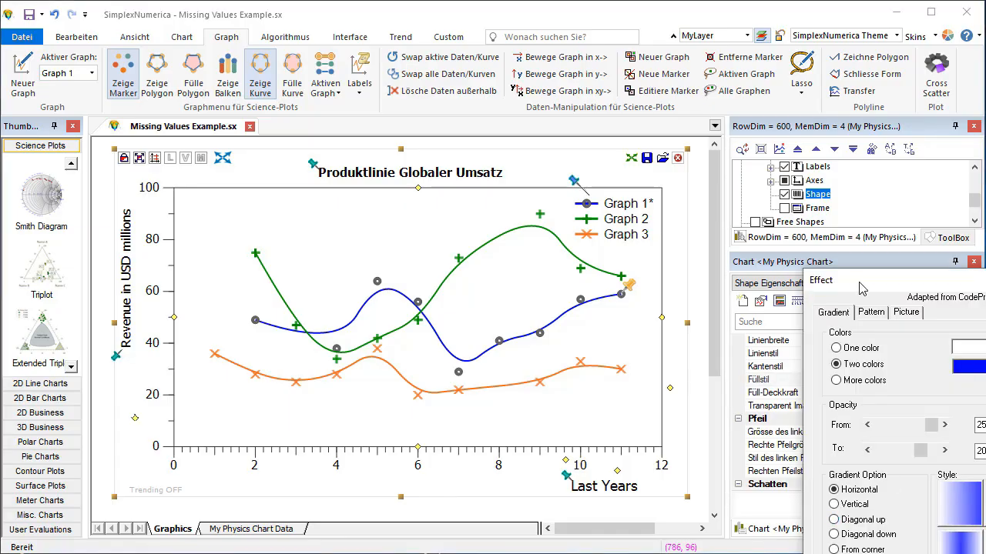
left_click_drag(860, 288, 502, 101)
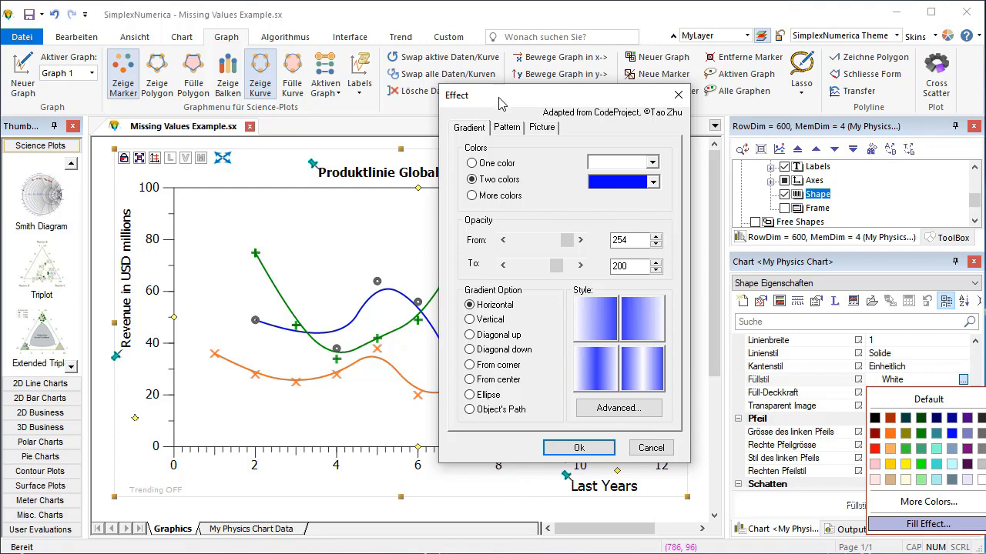
left_click(545, 130)
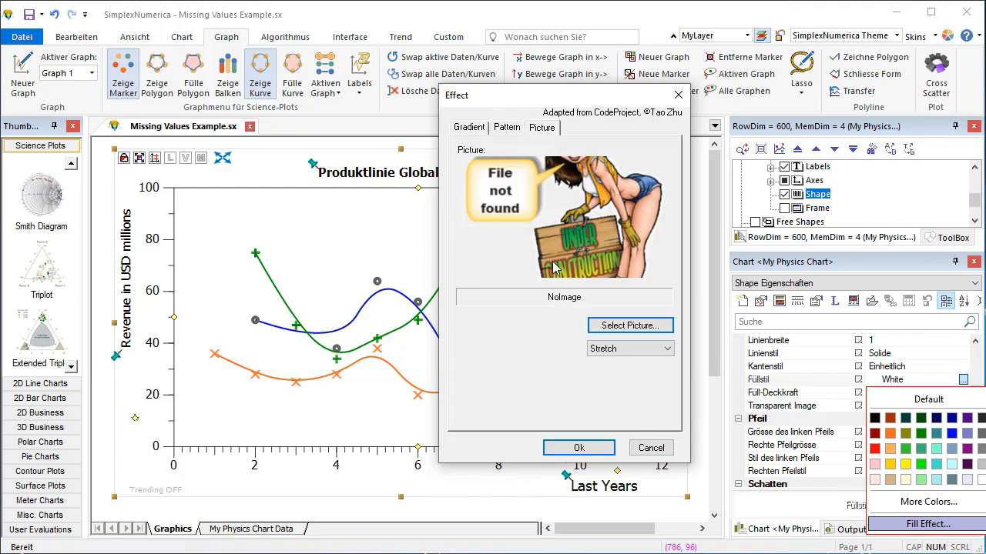
left_click(609, 330)
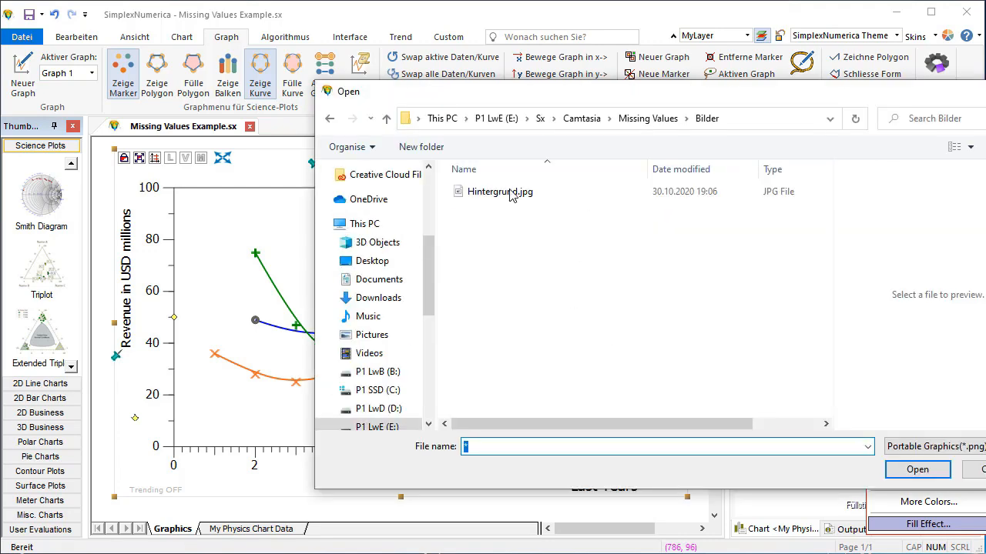
left_click(485, 197)
double_click(489, 196)
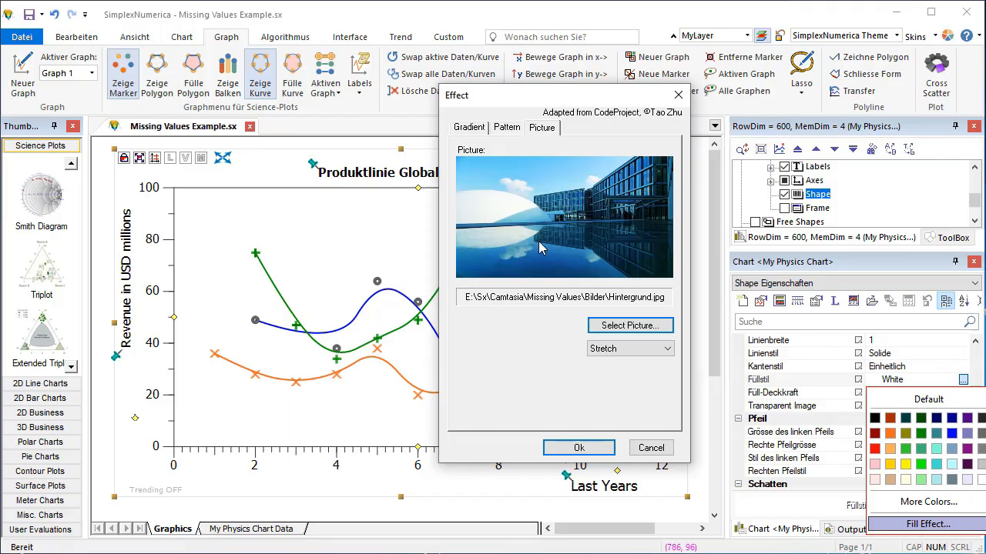
left_click(577, 448)
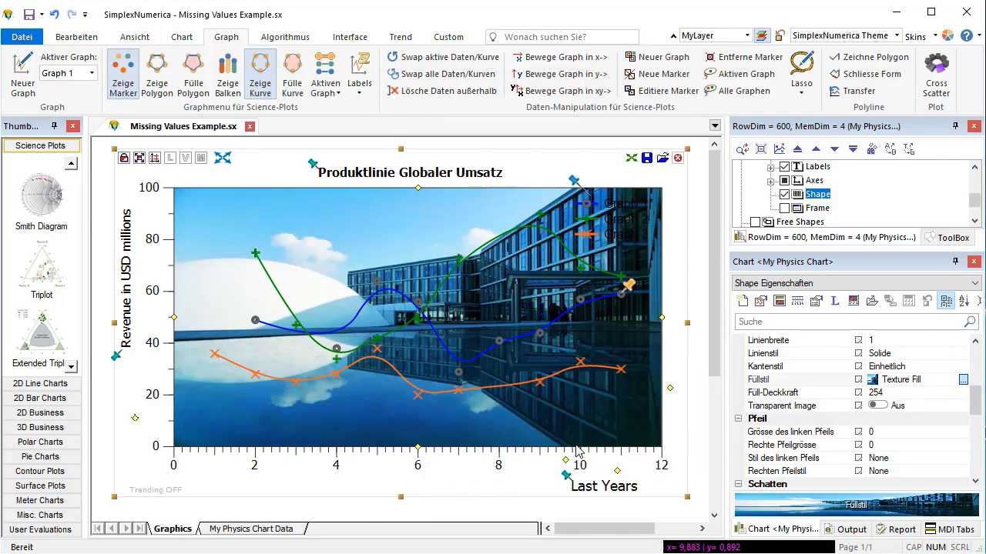
- Enable the chart's Frame element, switch off its header frame (Zeige Header Rahmen) and deselect the chart
left_click(785, 209)
left_click(785, 209)
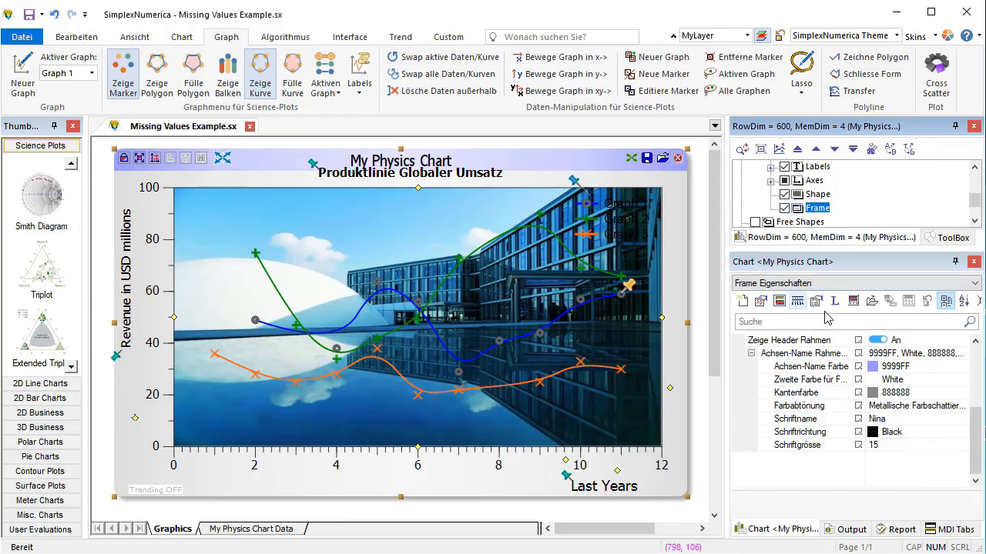
left_click_drag(977, 455, 979, 402)
scroll(980, 402, "down", 1)
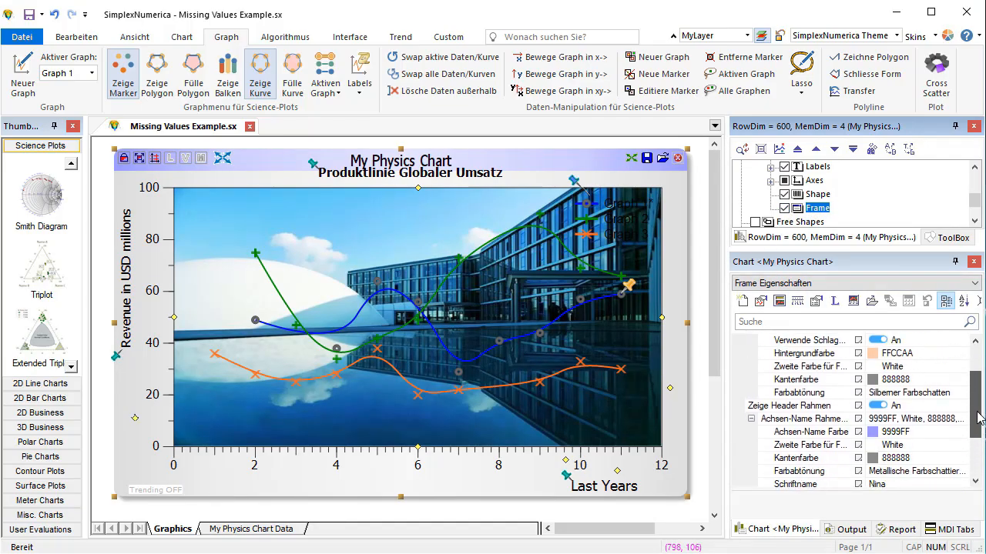
left_click(875, 405)
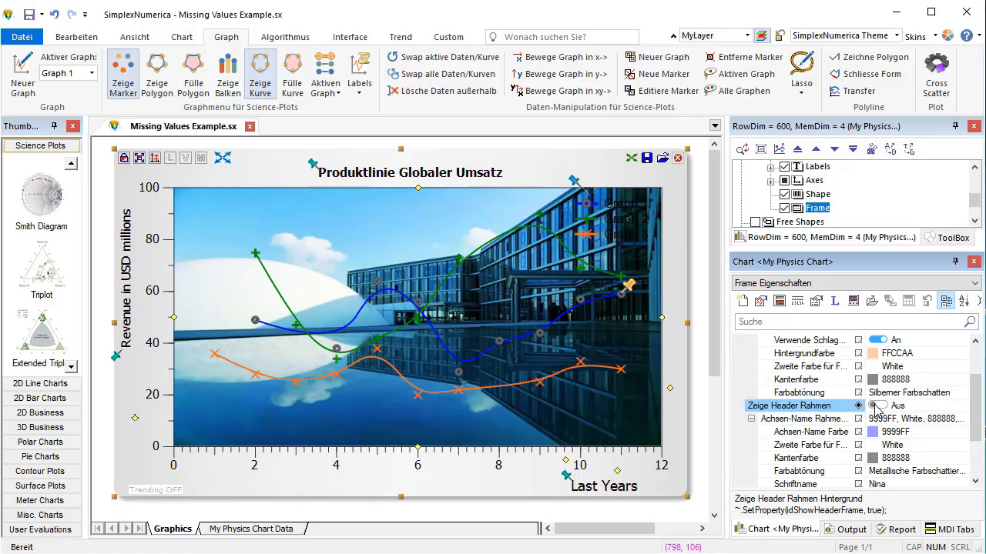
left_click(698, 347)
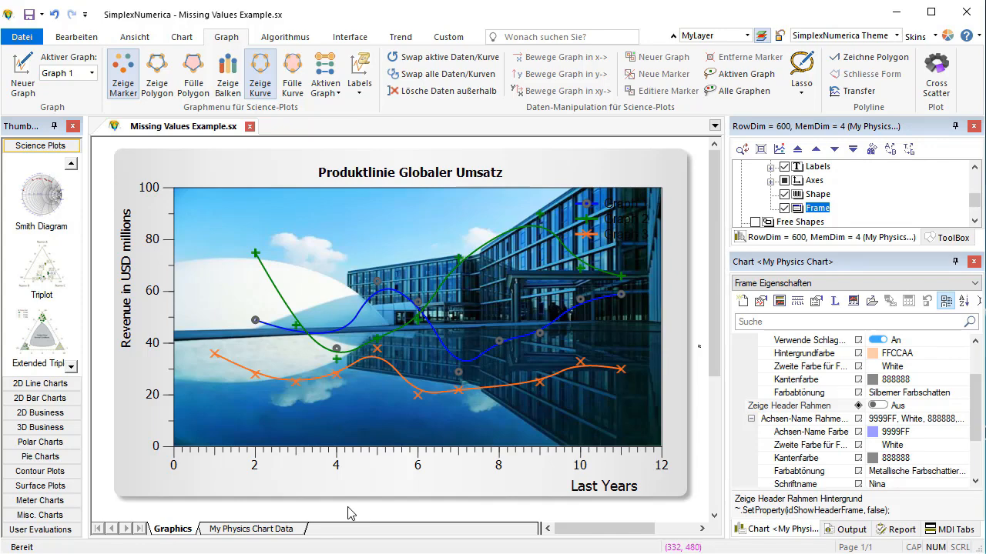
- Change Graph 1's marker to a rhombus with a red marker color
left_click(540, 343)
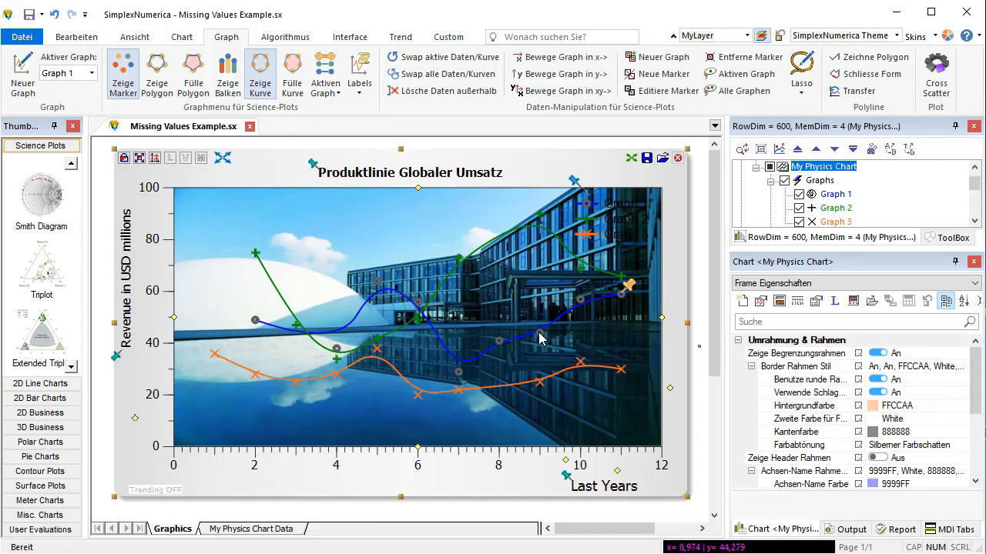
right_click(630, 290)
left_click(659, 406)
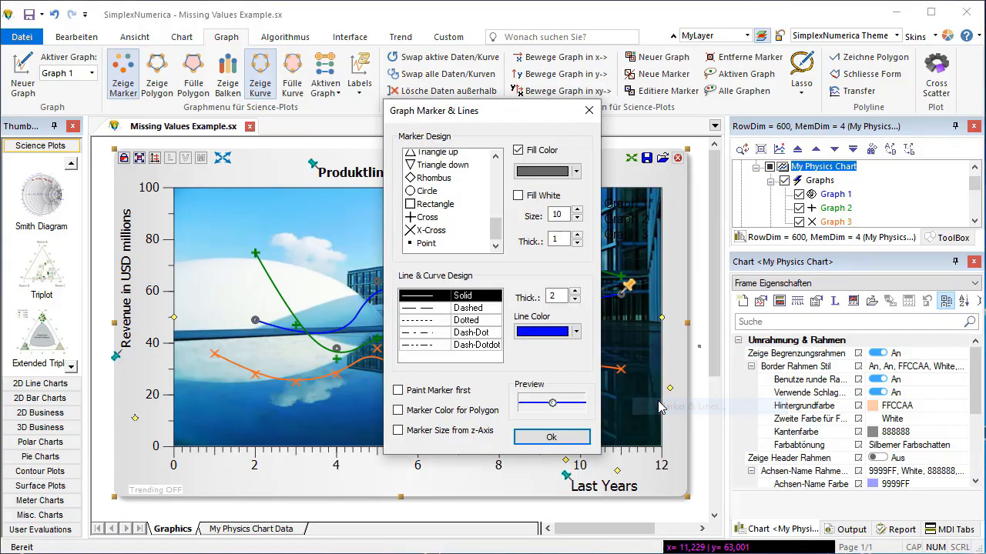
left_click(414, 181)
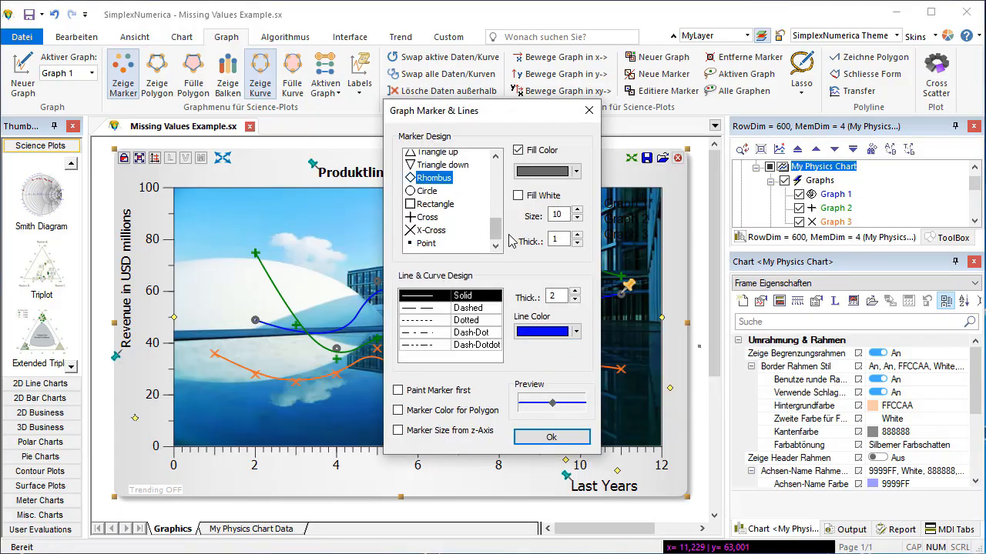
left_click(576, 174)
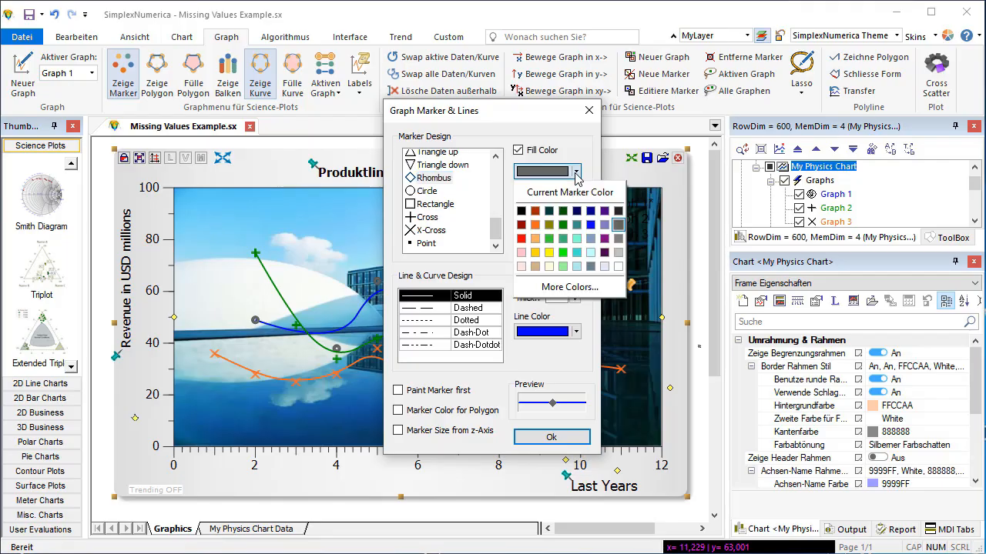
left_click(521, 239)
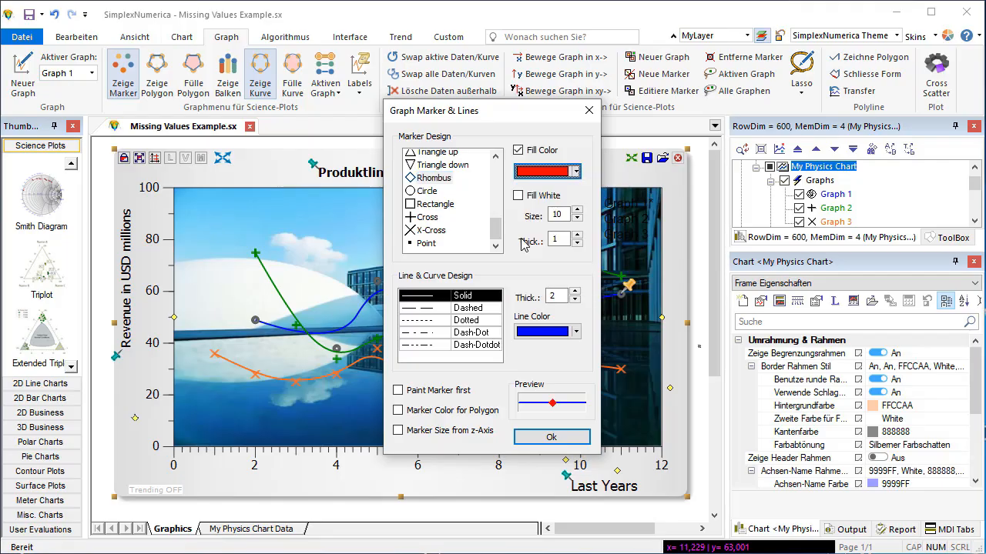
- Fill Graph 1's markers white, set the marker size to 12 and apply the marker design
left_click(519, 197)
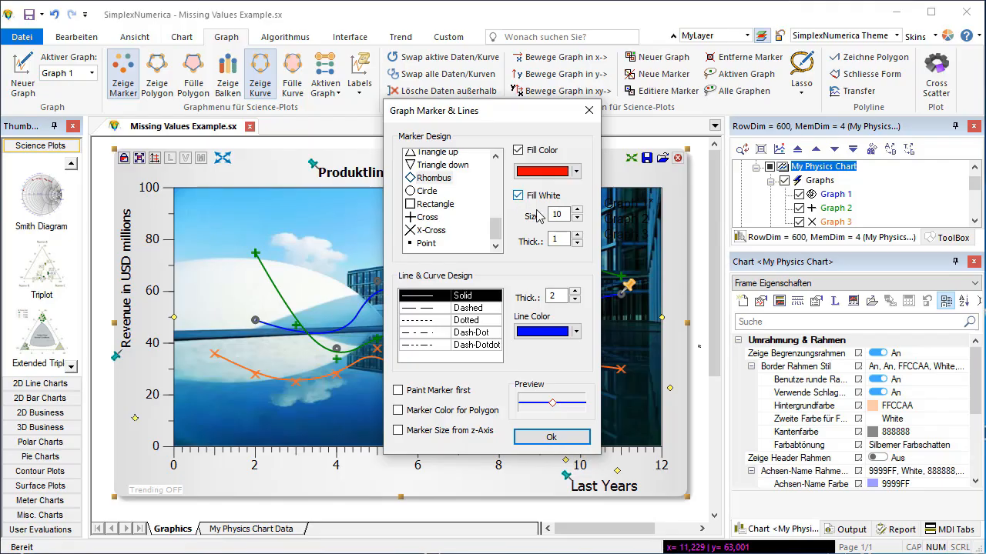
left_click(576, 212)
left_click(577, 211)
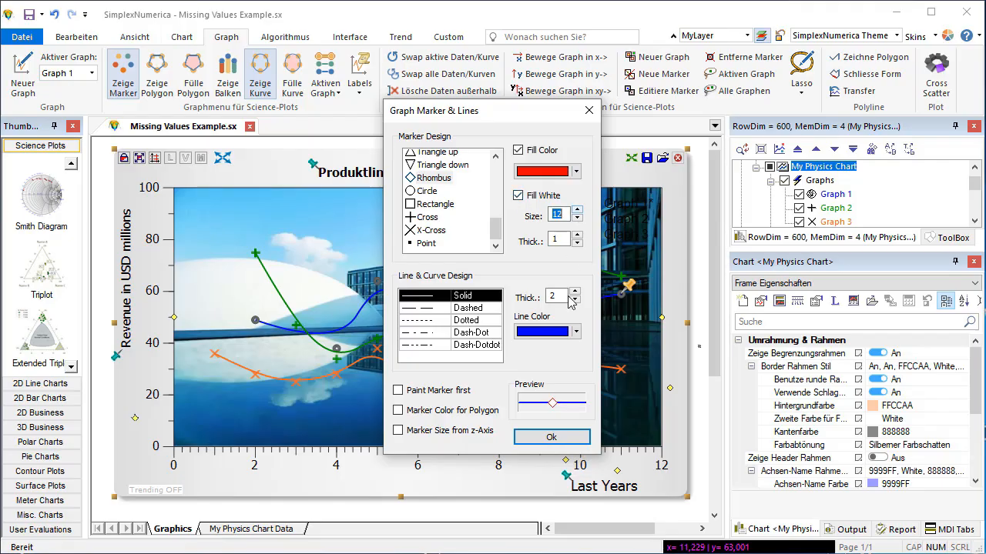
left_click(552, 437)
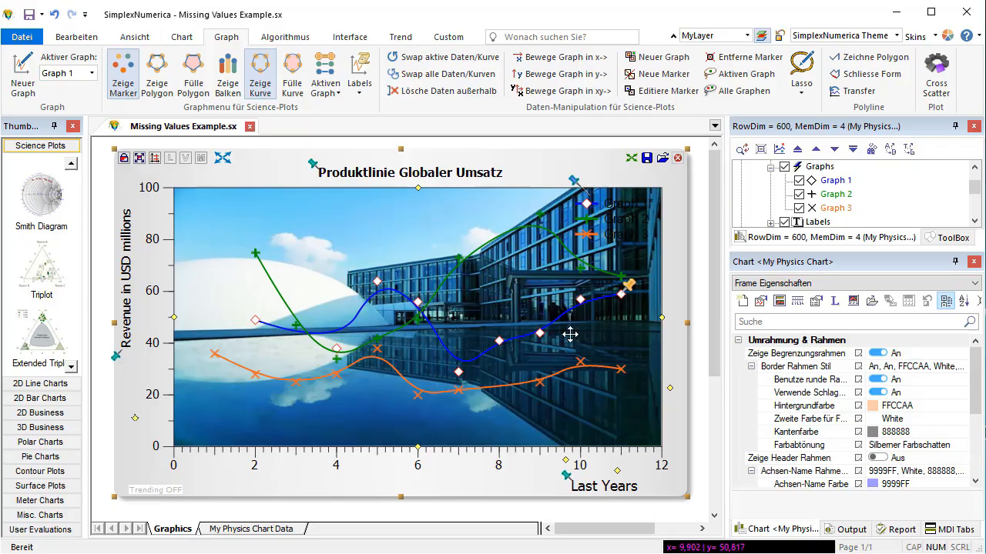
left_click(460, 263)
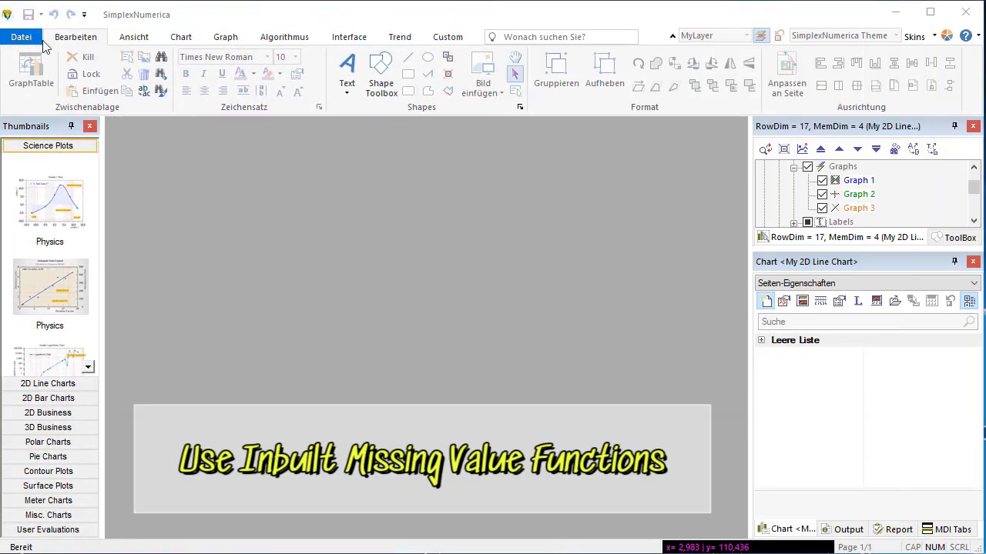
- Open the example file Missing Values 2.sx from the Misc examples folder and bring both of its charts into view
left_click(22, 37)
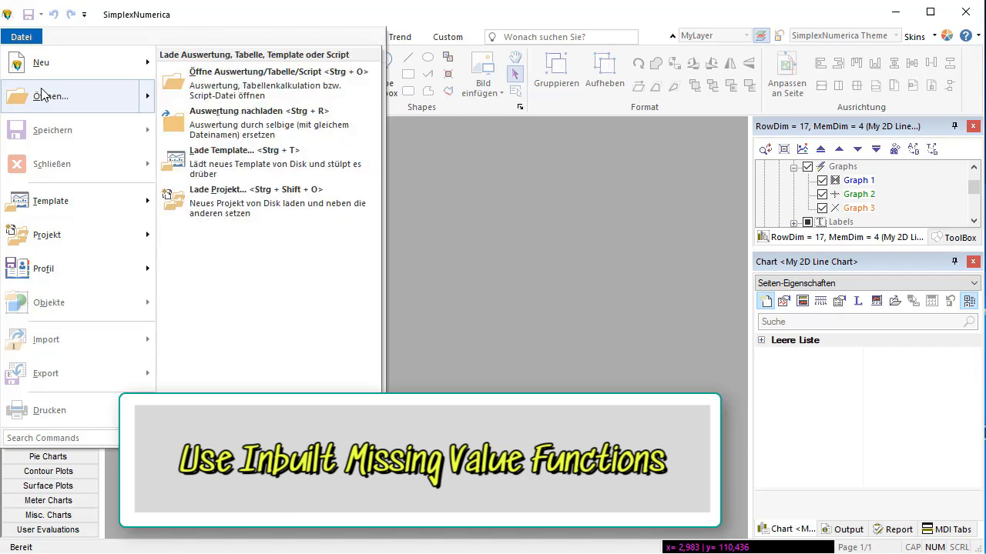
left_click(42, 95)
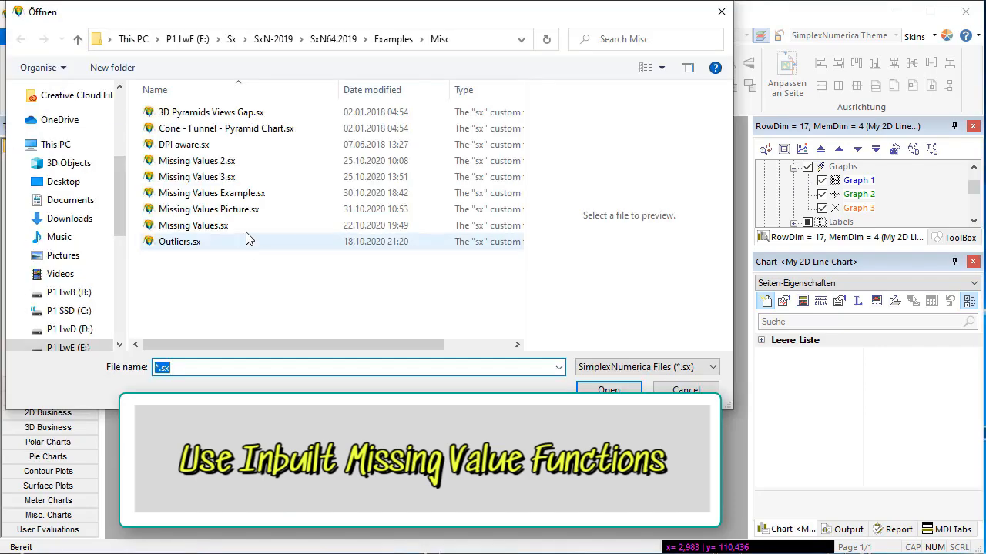
left_click(216, 162)
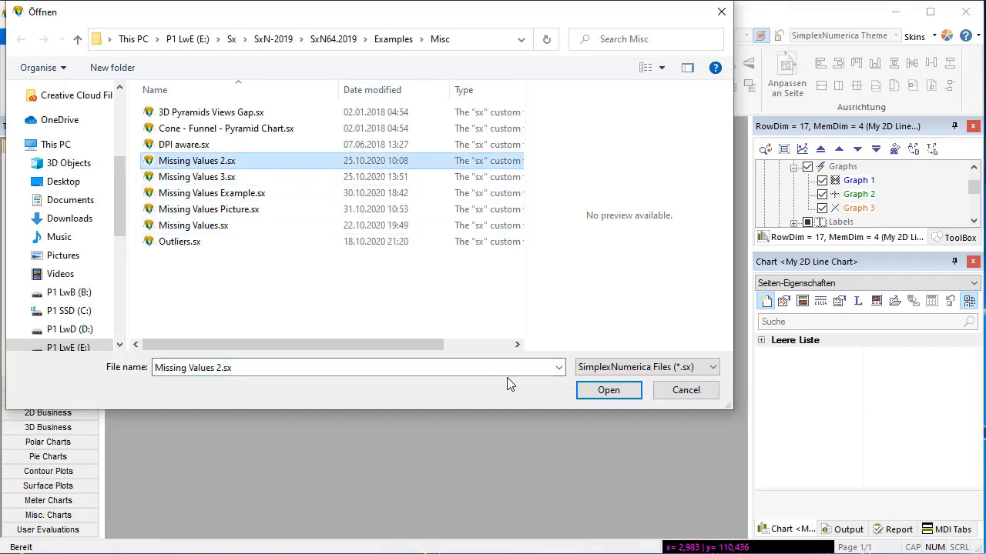
left_click(608, 390)
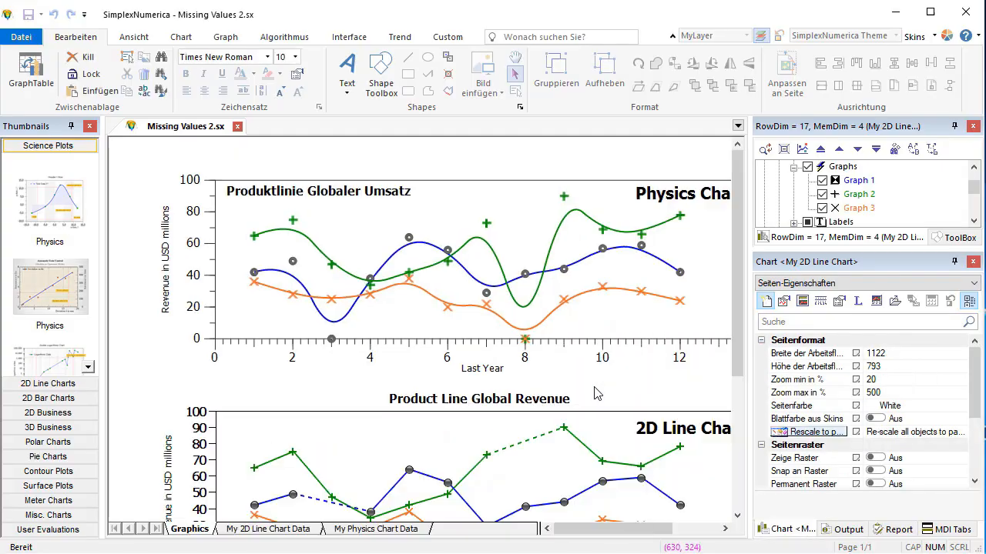
scroll(589, 394, "down", 3)
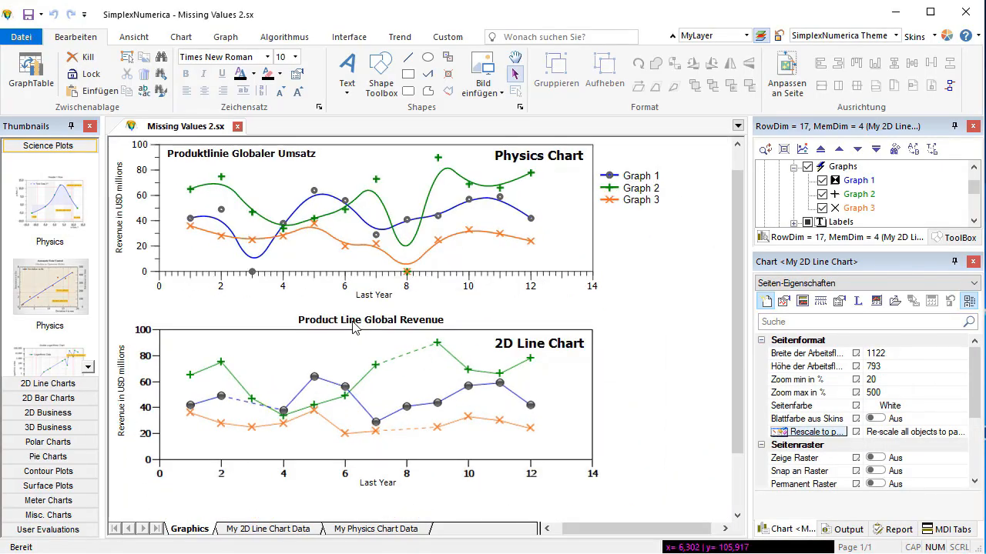
left_click_drag(314, 319, 489, 379)
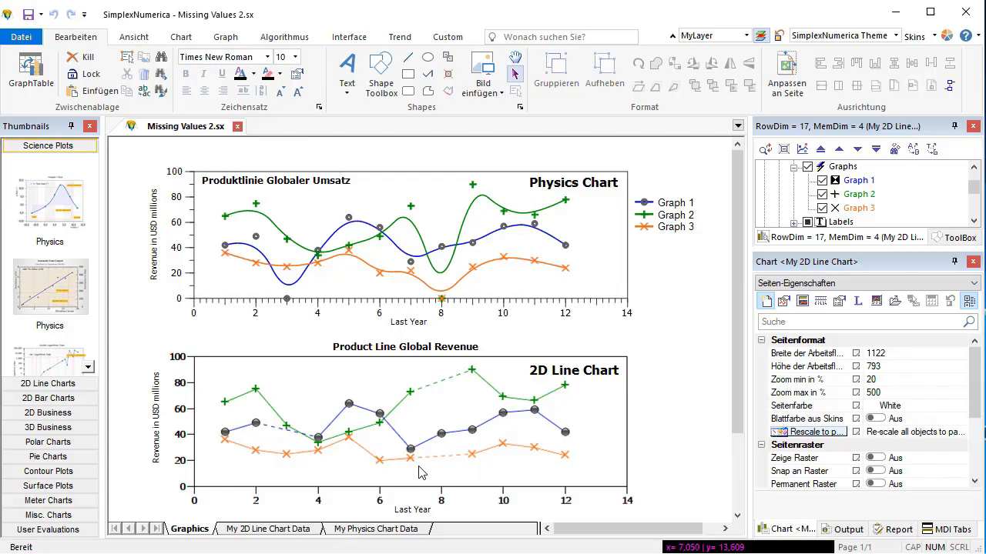
- Select the 2D Line Chart and open its data table
left_click(449, 477)
left_click(449, 477)
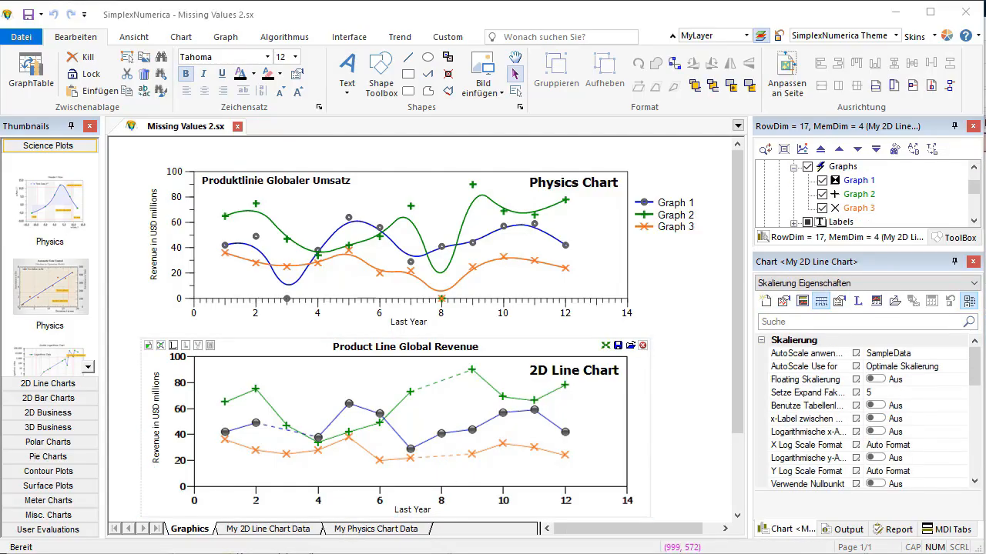
left_click(362, 382)
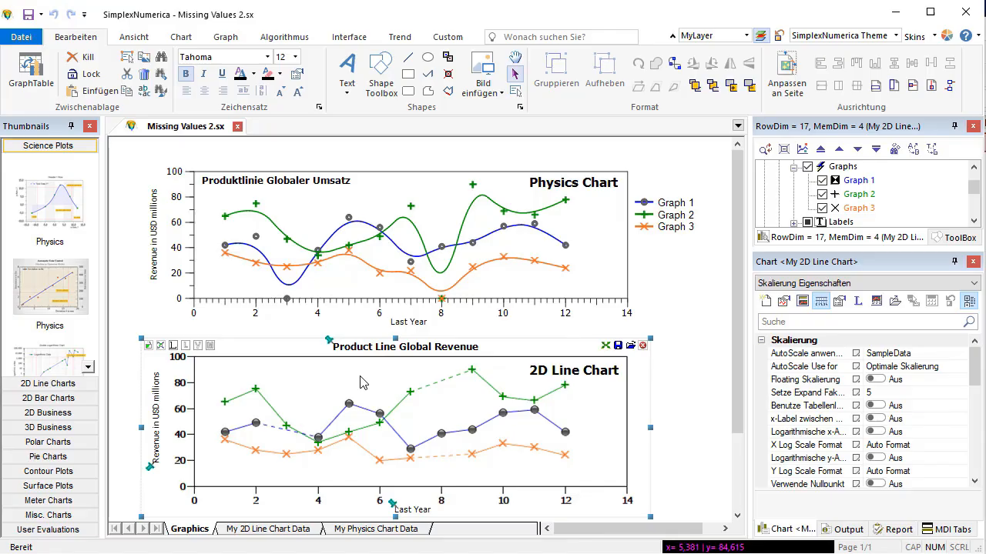
double_click(362, 383)
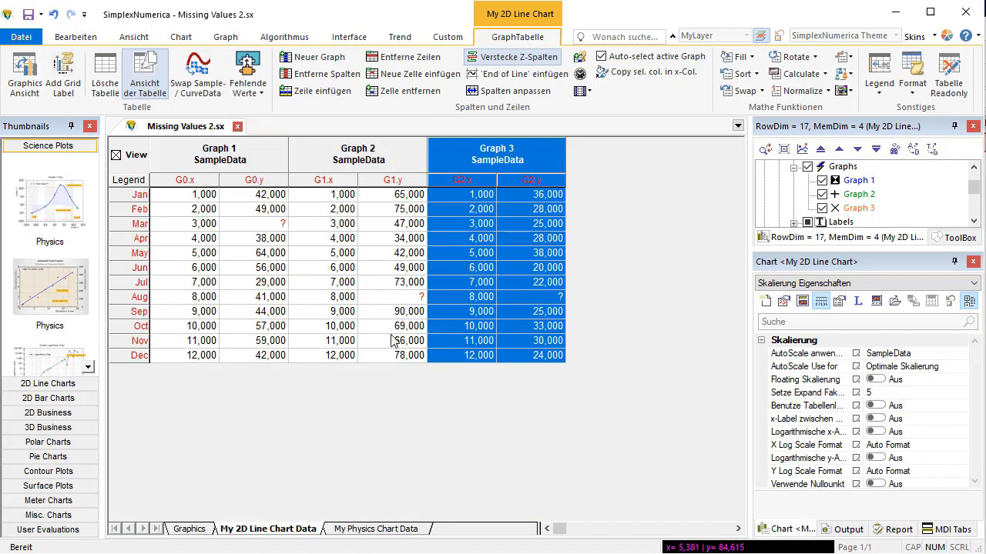
- Mark Graph 2's July y-value and Graph 1's April y-value as missing with ?, and return to the graphics page
left_click(402, 285)
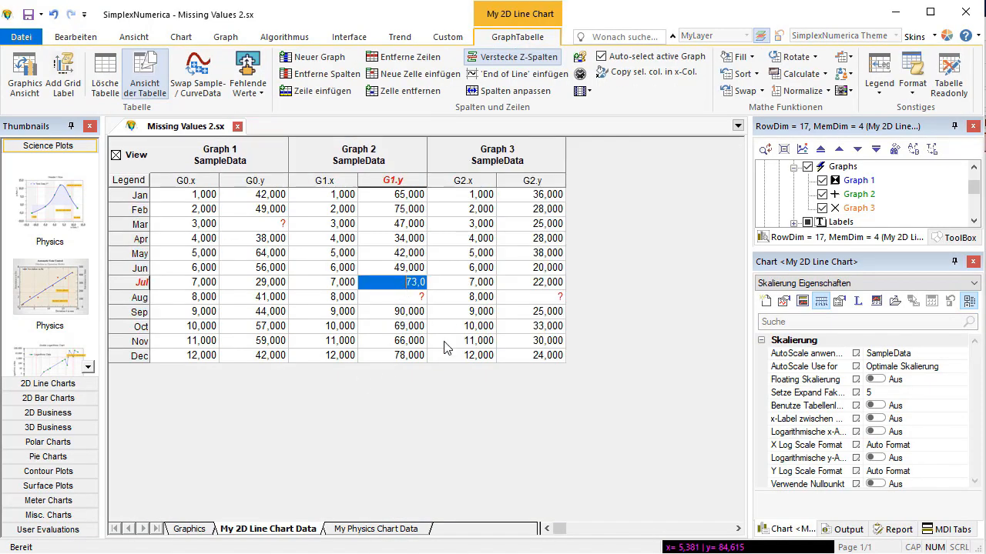
key("Delete")
key("Up")
key("Up")
key("Left")
key("Up")
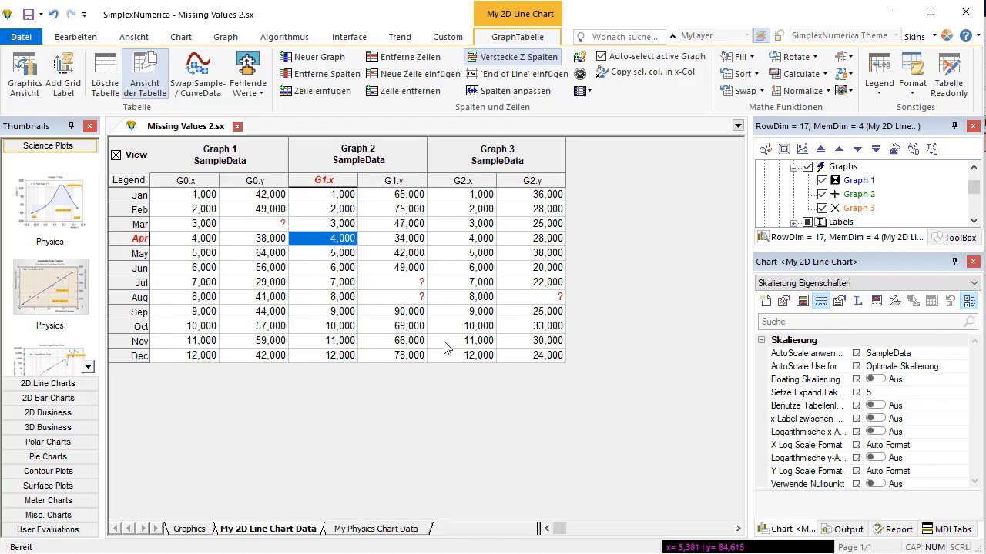
key("Left")
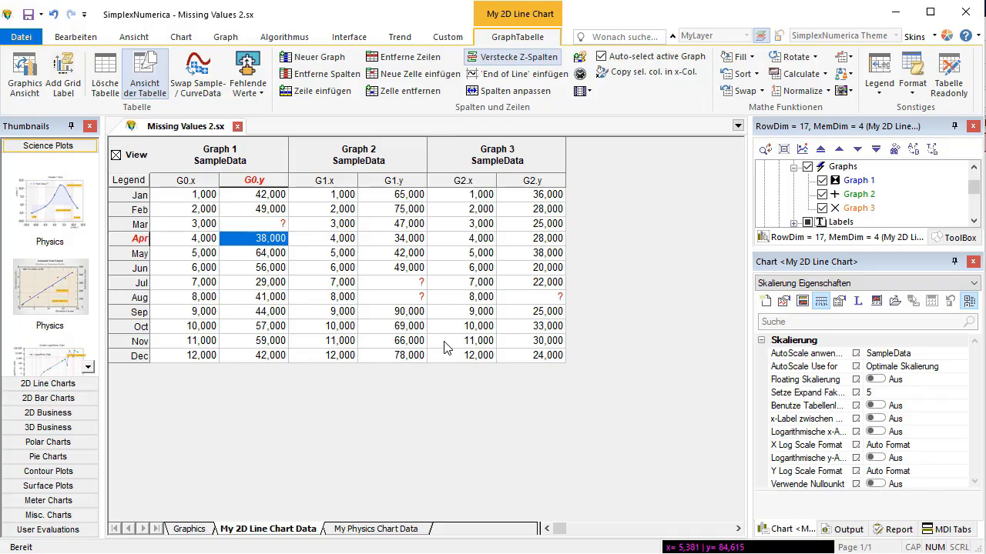
key("Right")
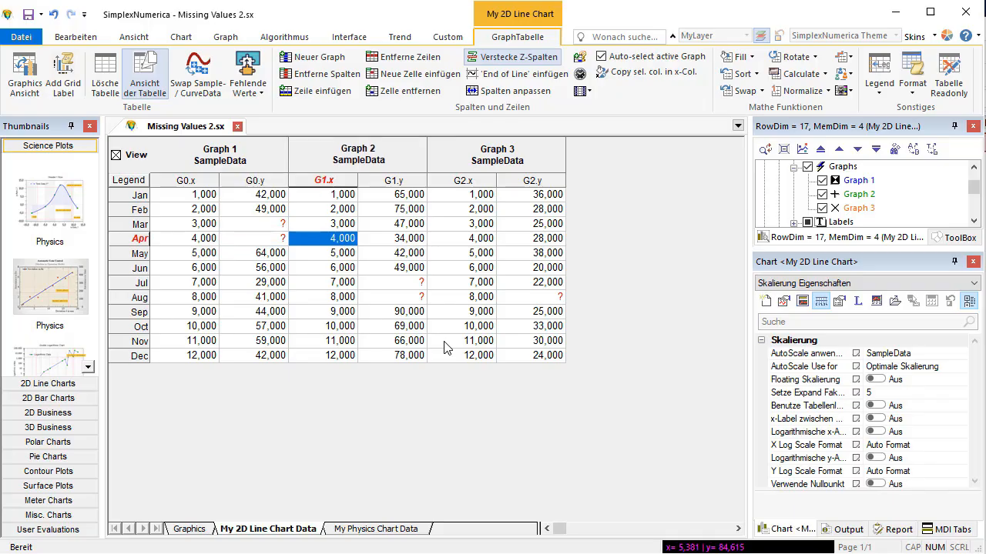
left_click(189, 531)
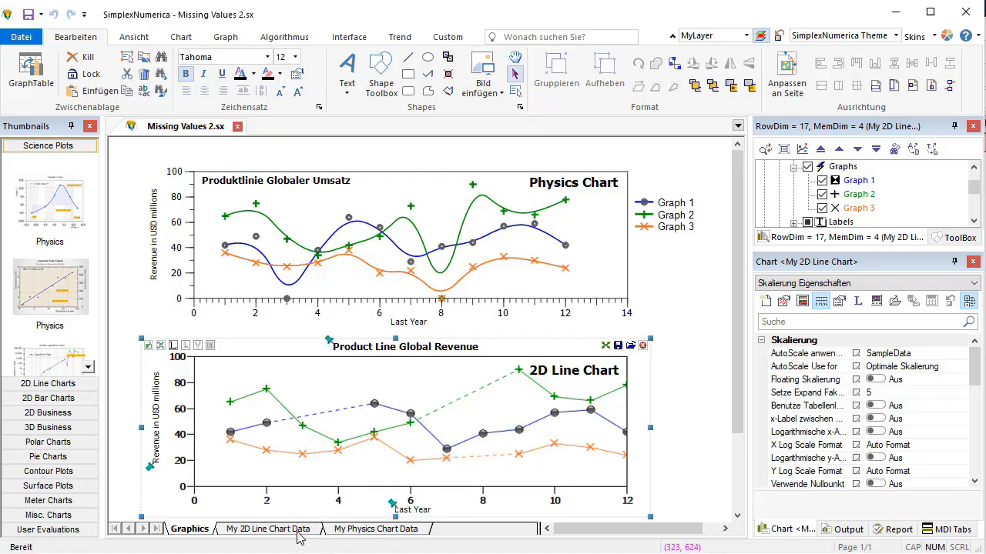
- In the 2D Line Chart's data table, mark Graph 3's July y-value as missing with ?, and go back to the charts
left_click(271, 529)
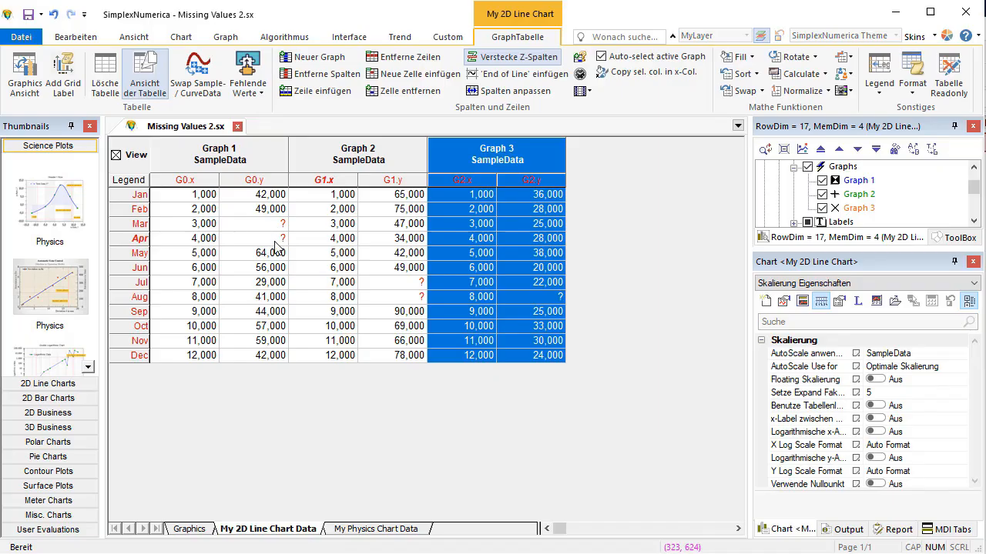
left_click(521, 300)
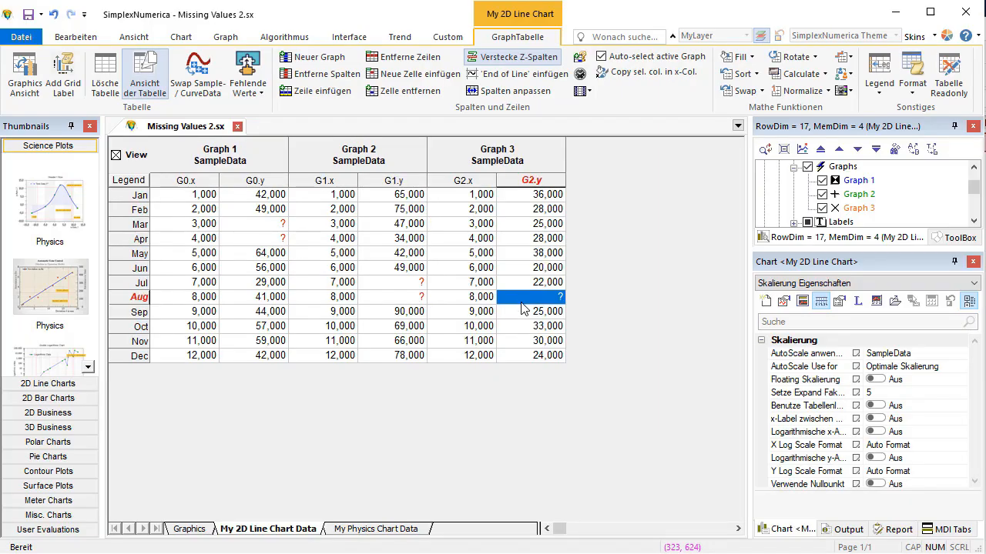
double_click(538, 281)
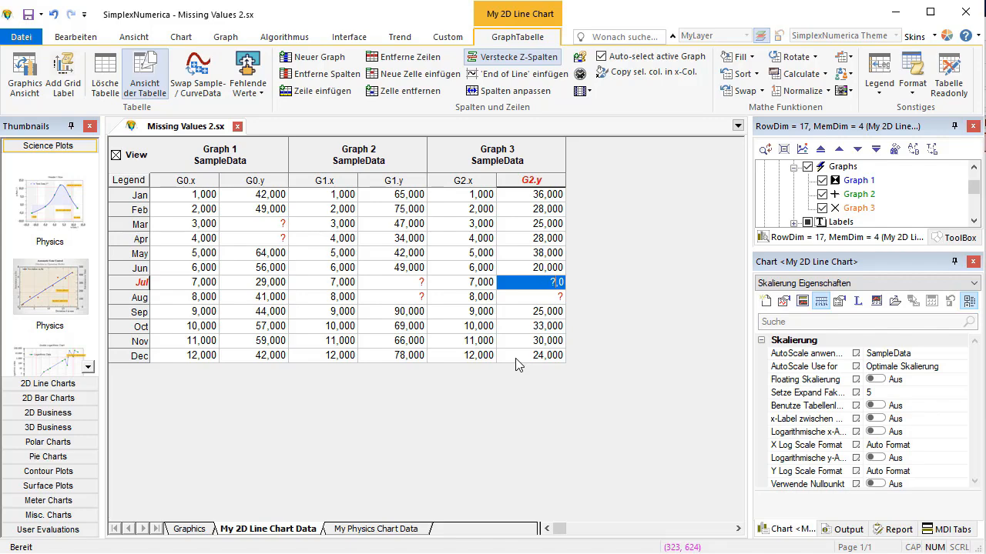
key("Down")
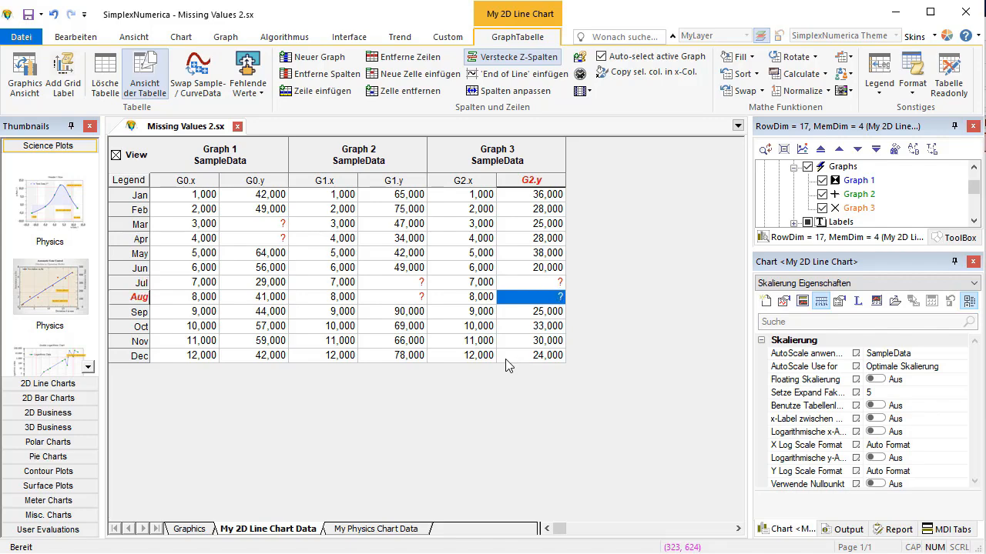
left_click(190, 529)
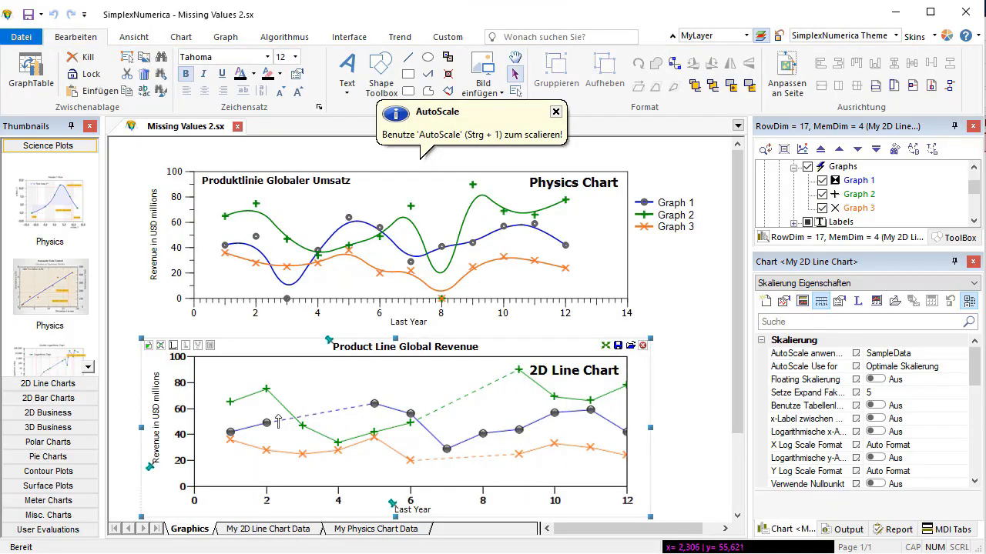
- Check the Physics Chart's data table and recalculate all of that chart's graphs
left_click(362, 528)
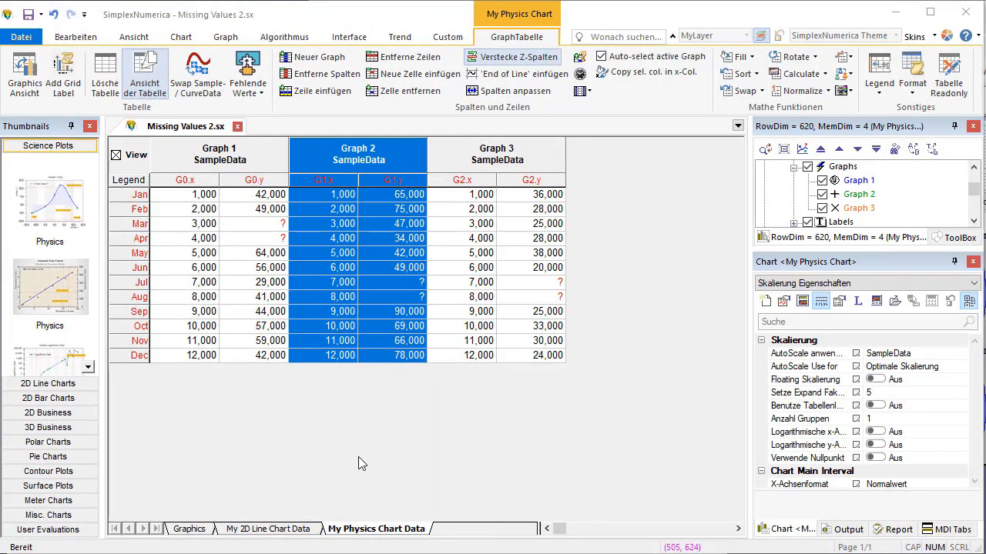
left_click(189, 530)
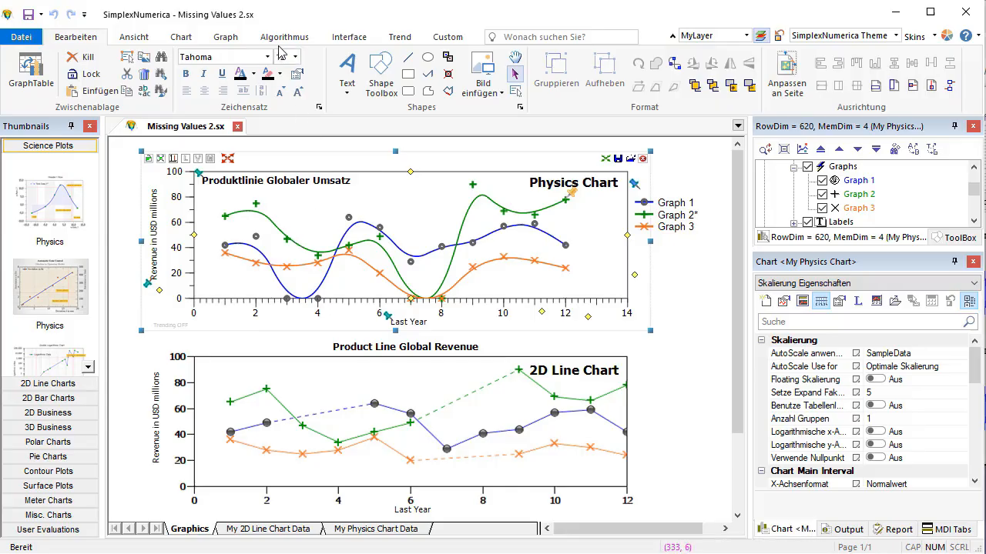
left_click(283, 38)
left_click(292, 91)
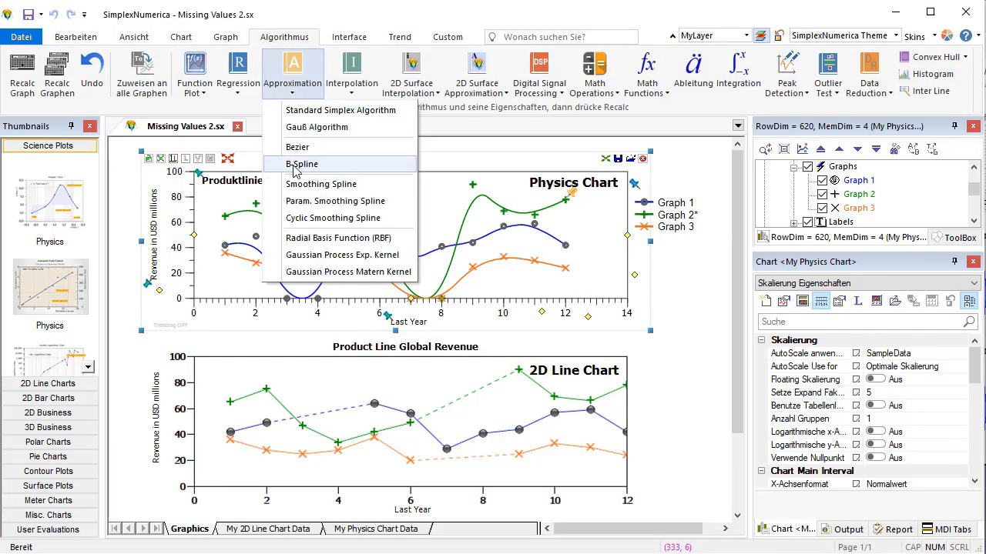
left_click(431, 131)
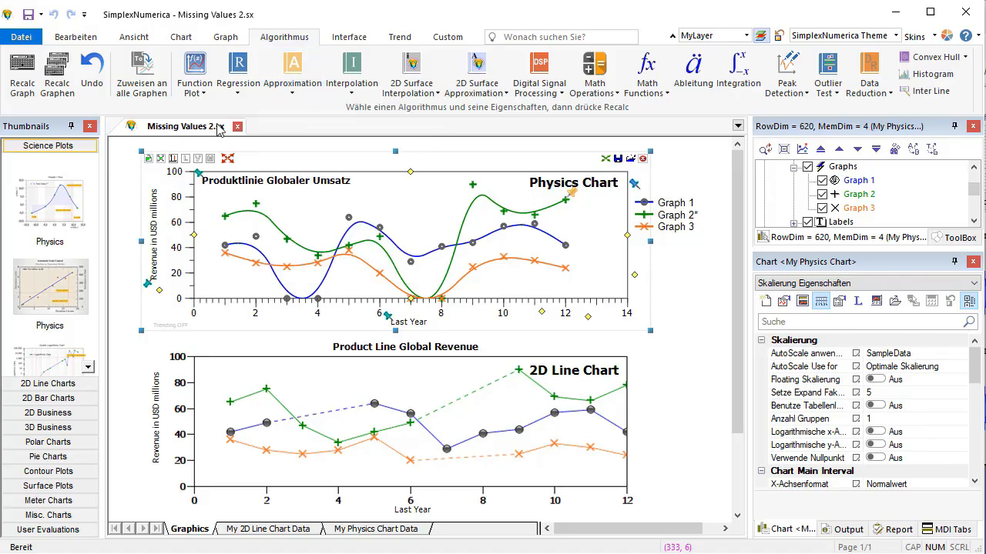
left_click(60, 86)
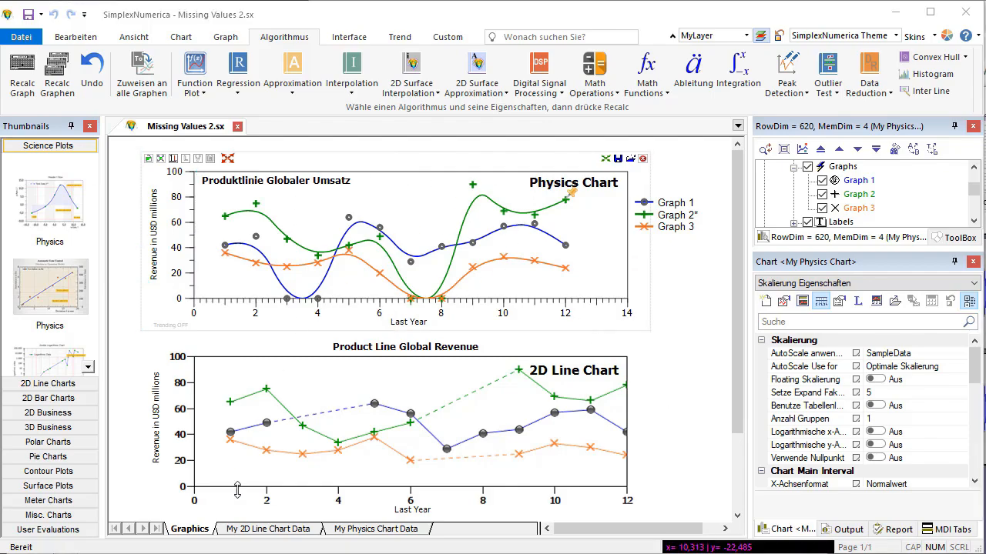
- Open the Physics Chart's data table and impute the missing y-values with Linear Regression
left_click(364, 530)
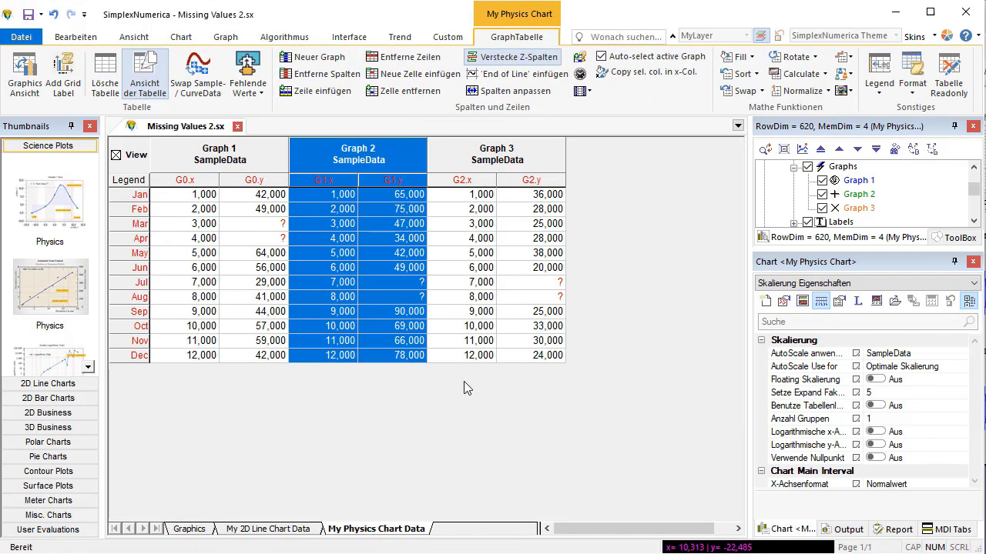
double_click(345, 267)
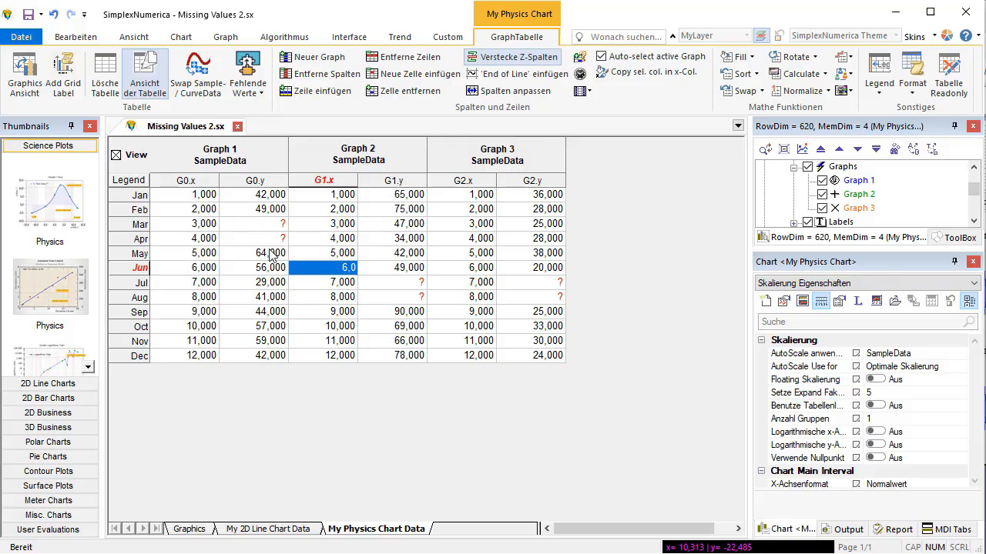
left_click(255, 94)
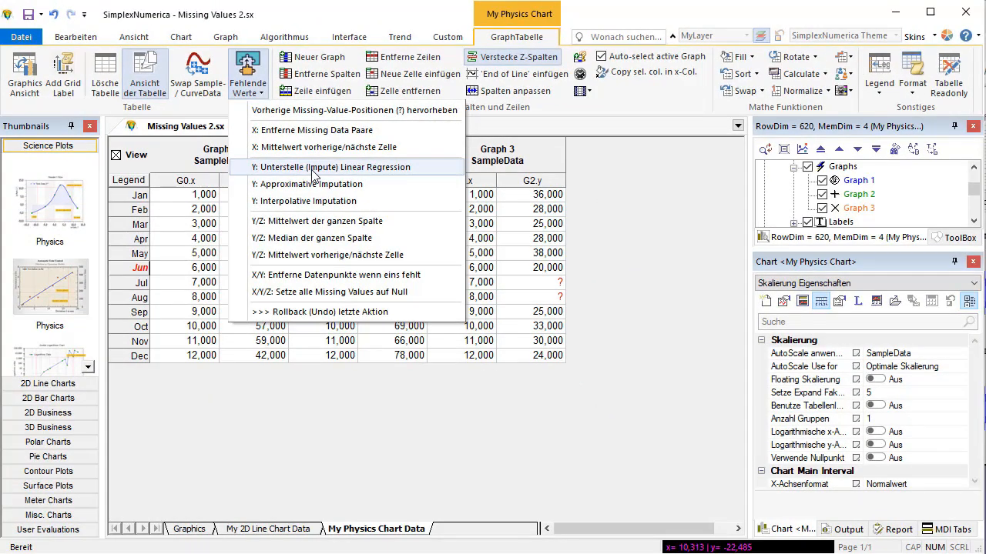
left_click(315, 167)
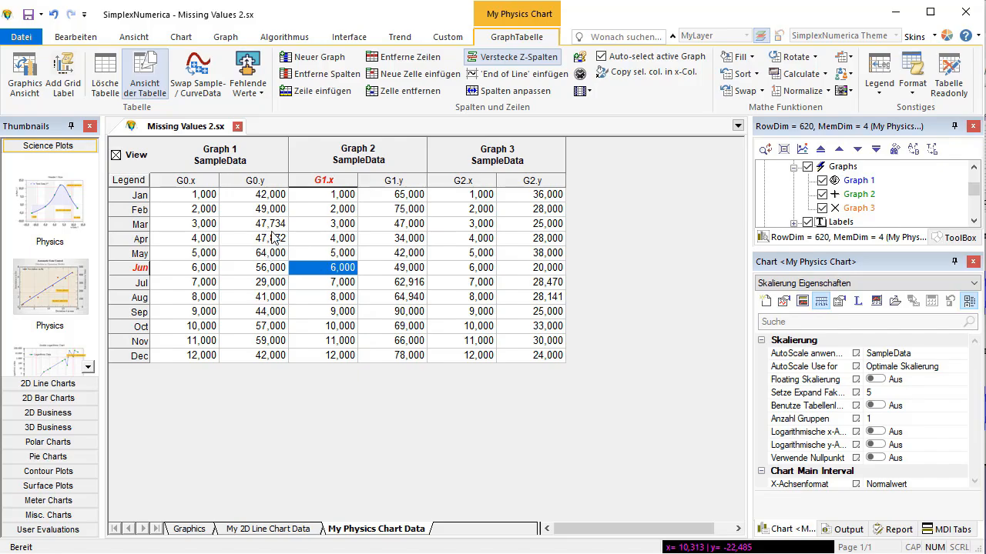
- Highlight the previous missing-value positions in the table, and recalculate all graphs of the Physics Chart on the graphics page
left_click(259, 96)
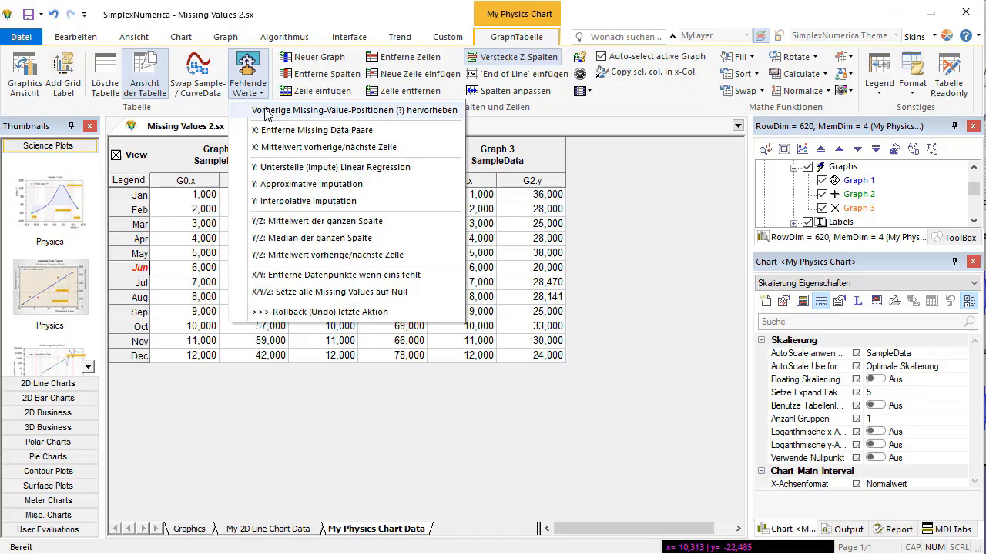
left_click(208, 169)
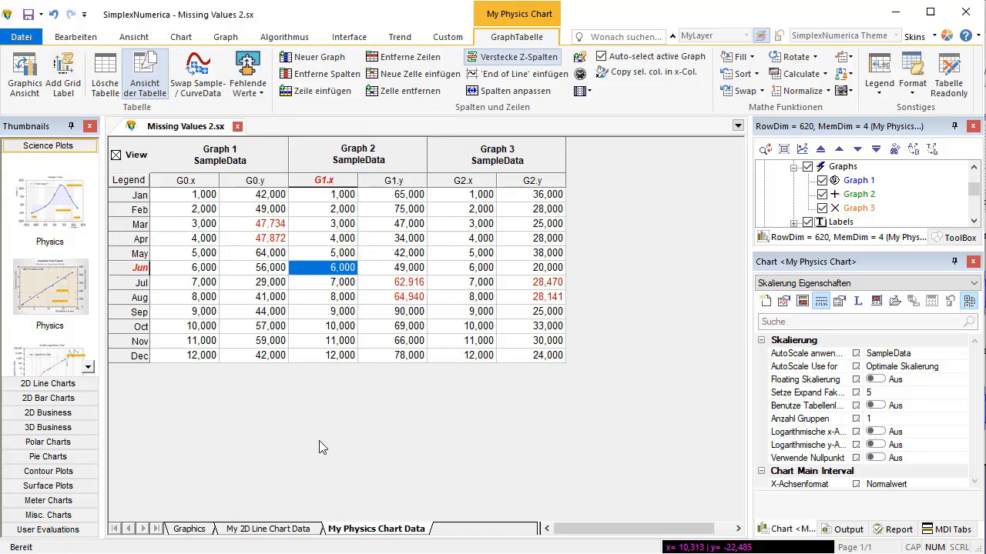
left_click(189, 529)
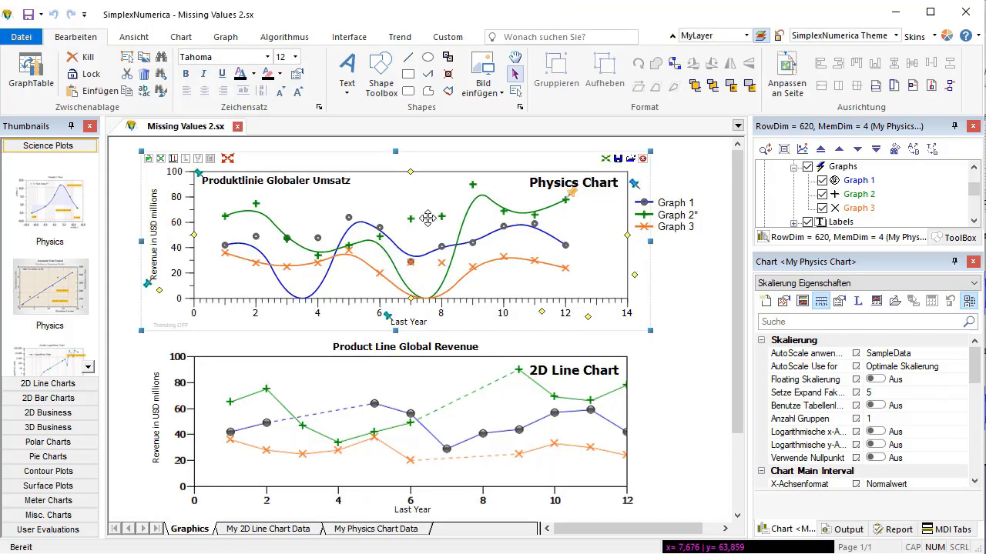
left_click(279, 38)
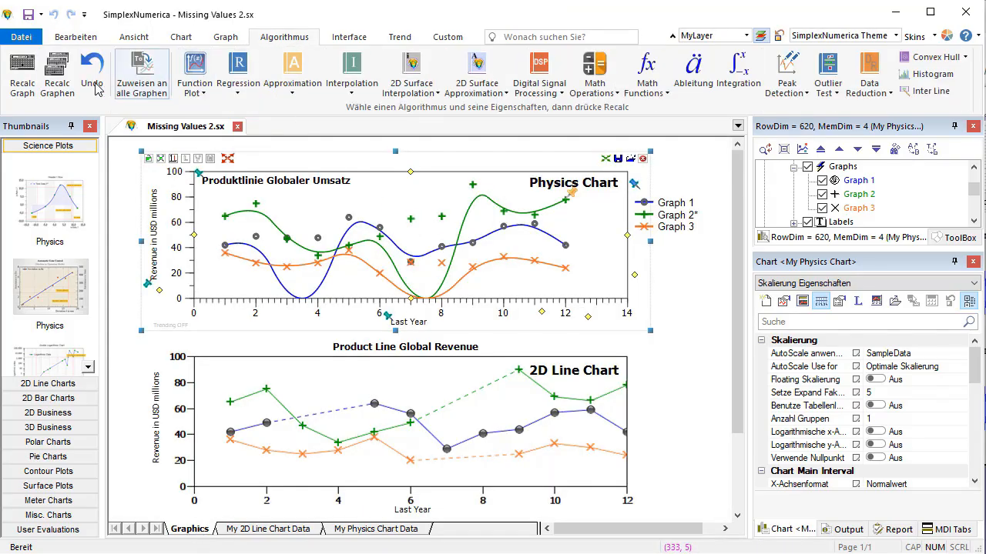
left_click(60, 88)
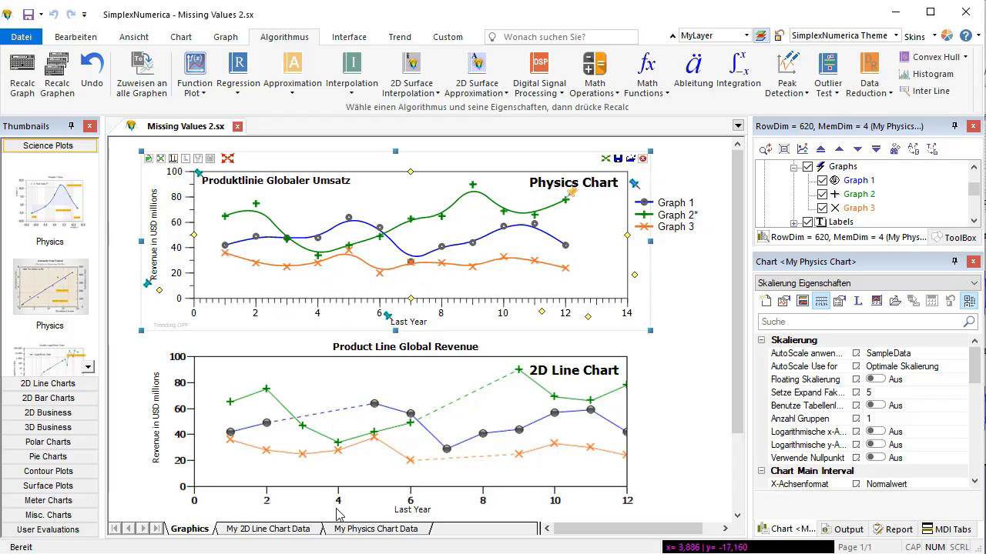
- Roll back the linear regression imputation in the Physics Chart's data table
left_click(350, 531)
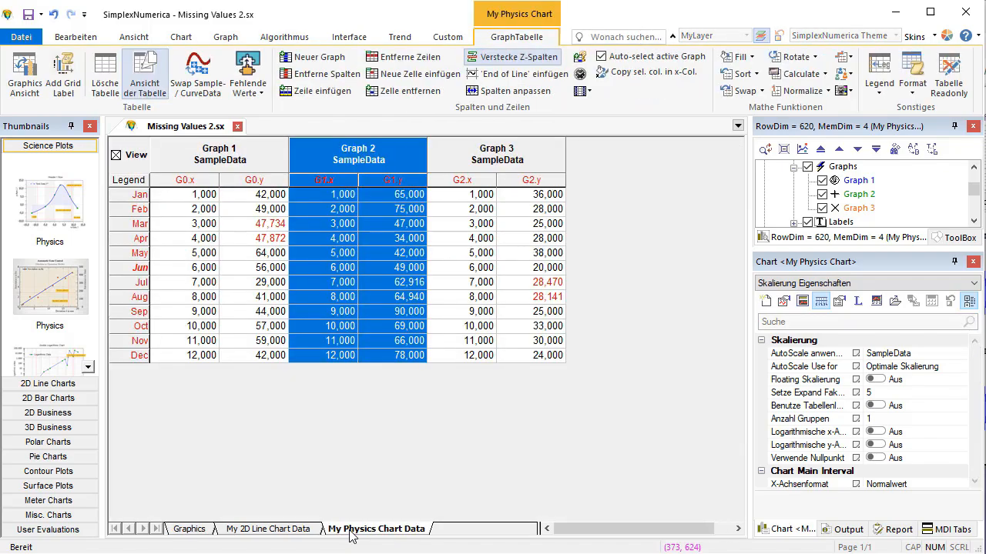
left_click(252, 91)
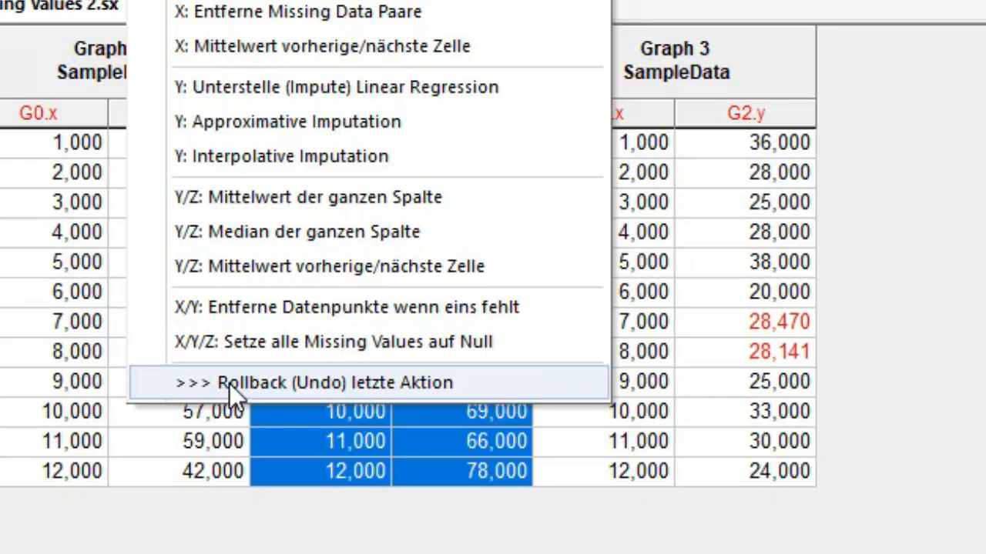
left_click(230, 384)
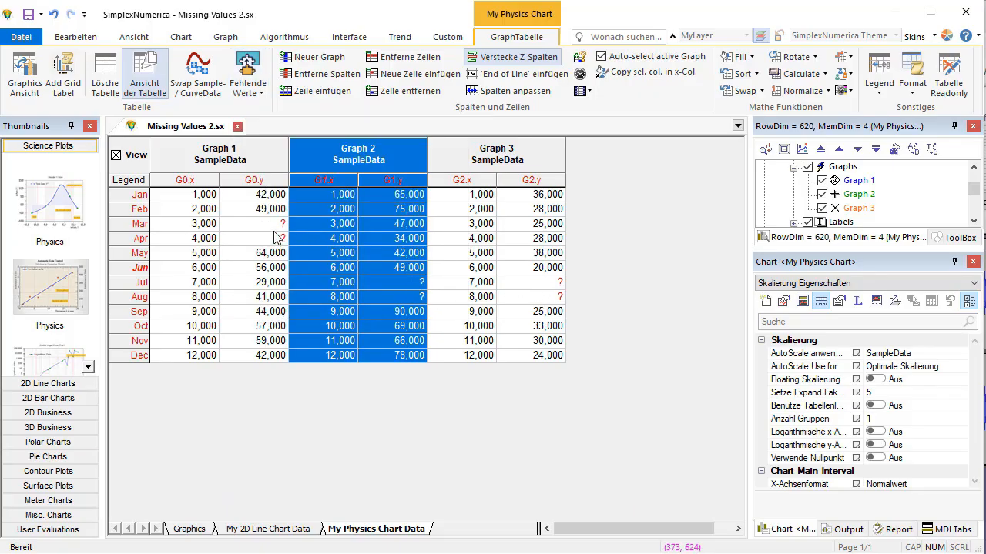
- Fill the Physics Chart's missing y-values with Approximative Imputation, and recalculate all its graphs on the graphics page
left_click(253, 90)
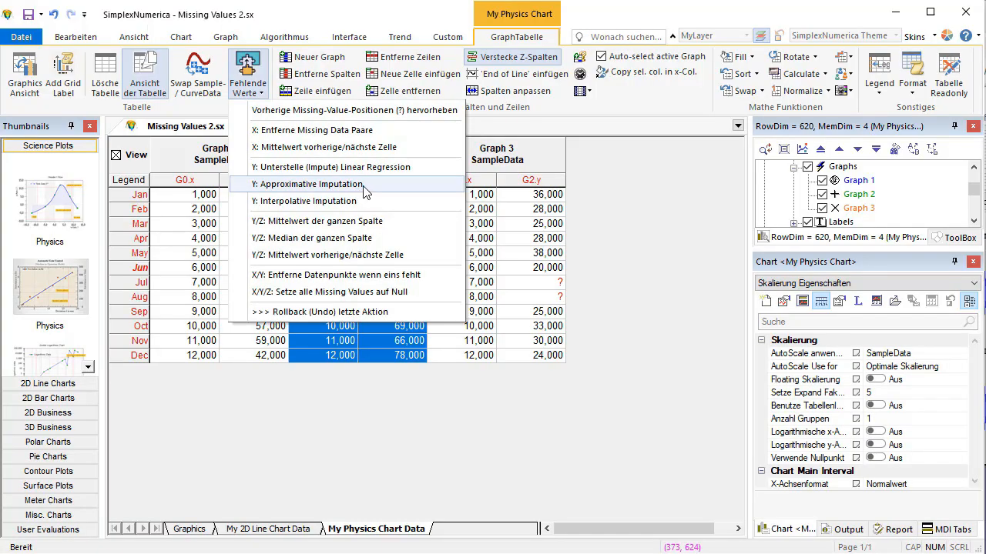
left_click(364, 185)
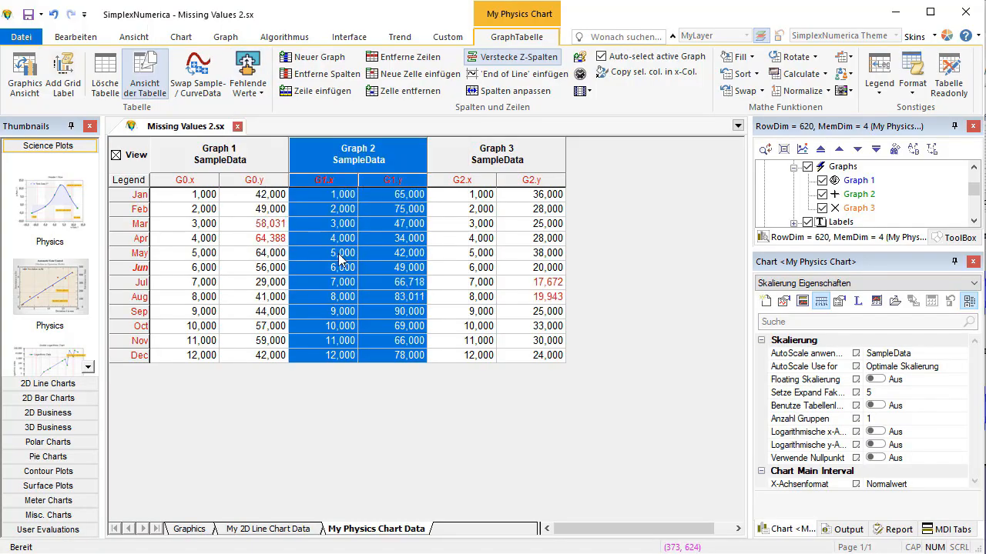
left_click(444, 274)
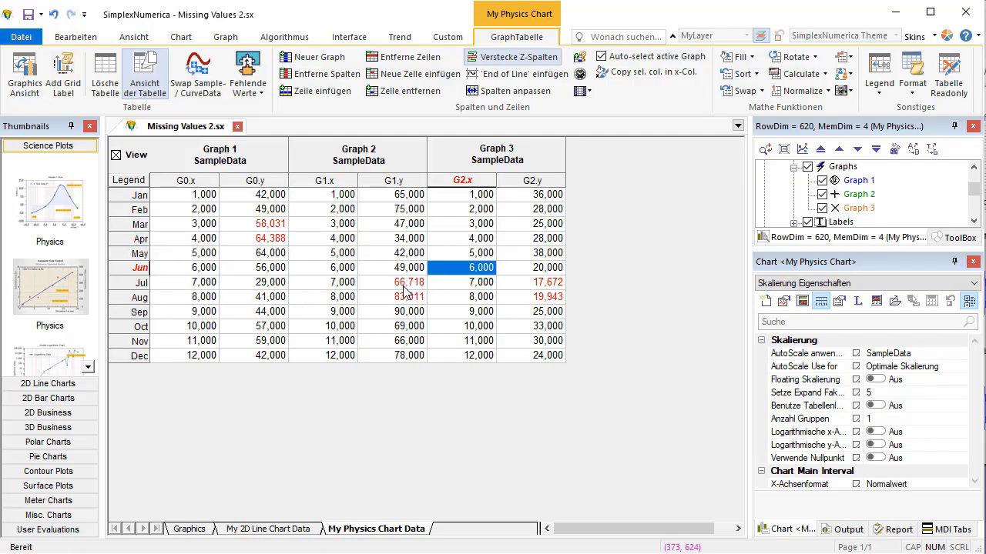
left_click(194, 530)
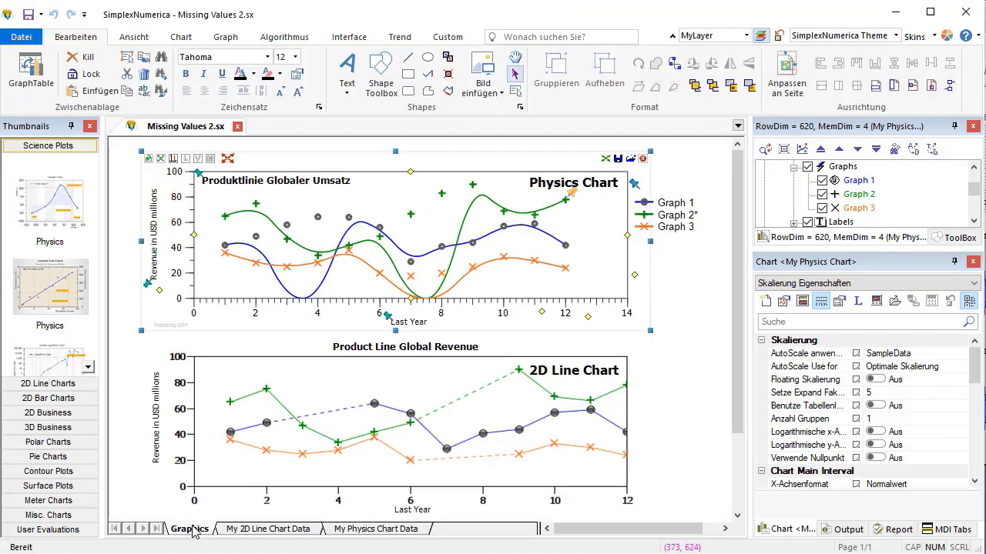
left_click(282, 36)
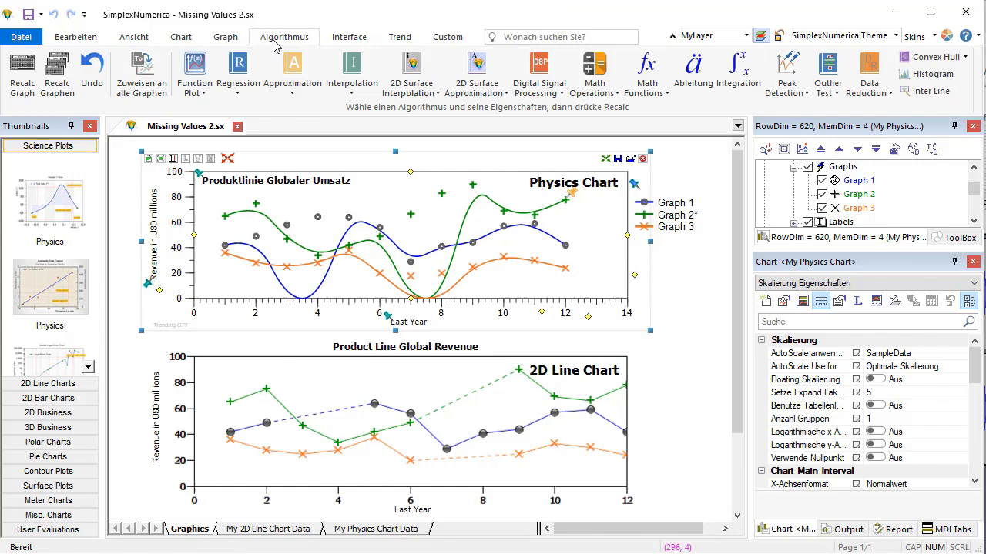
left_click(56, 91)
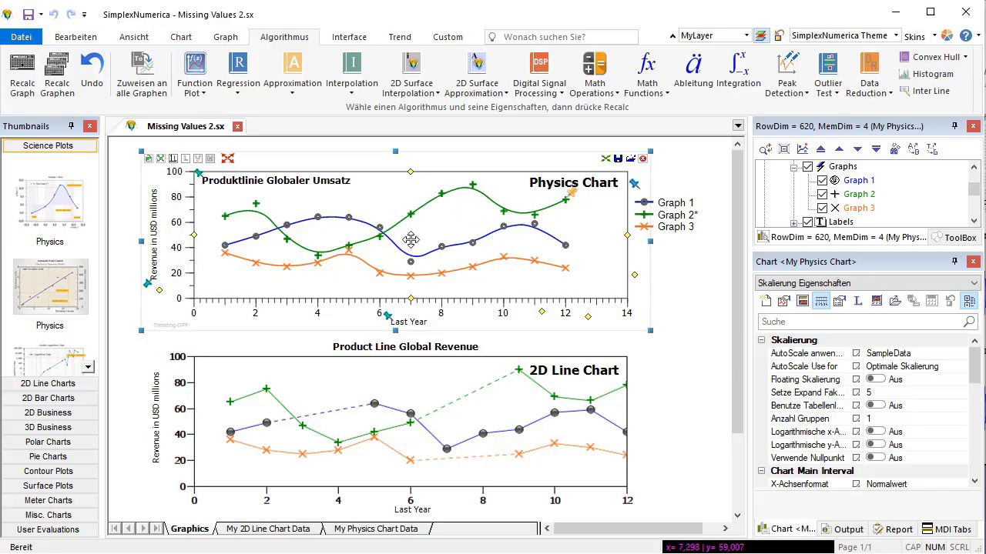
- Roll back the approximative imputation in the Physics Chart's data table
left_click(375, 529)
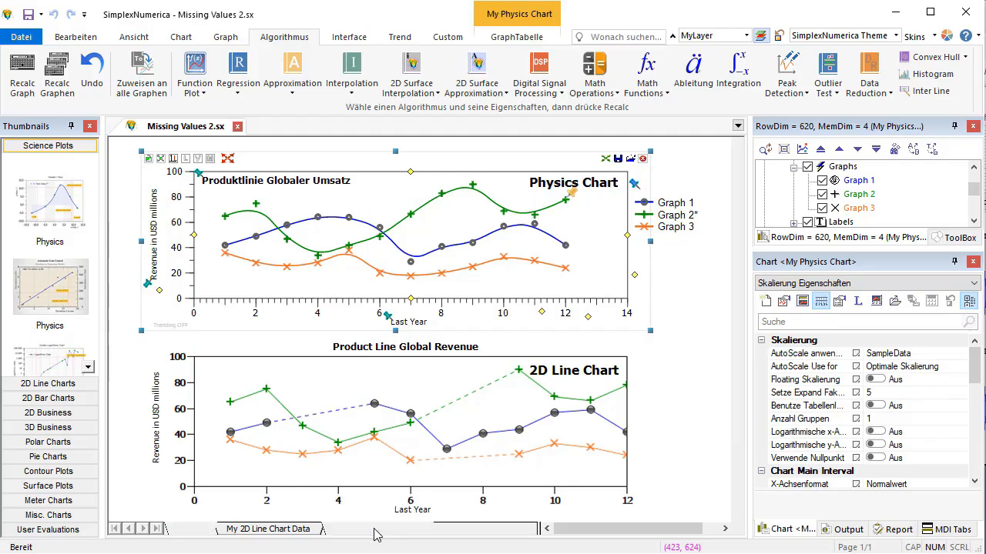
left_click(248, 87)
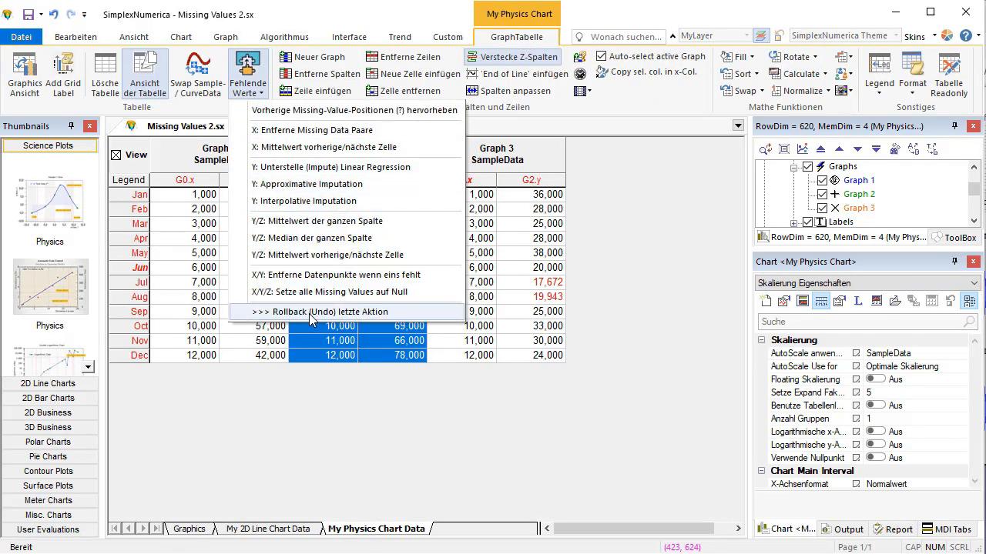
left_click(309, 311)
- Fill the Physics Chart's missing y-values with Interpolative Imputation, and recalculate all its graphs on the graphics page
left_click(256, 91)
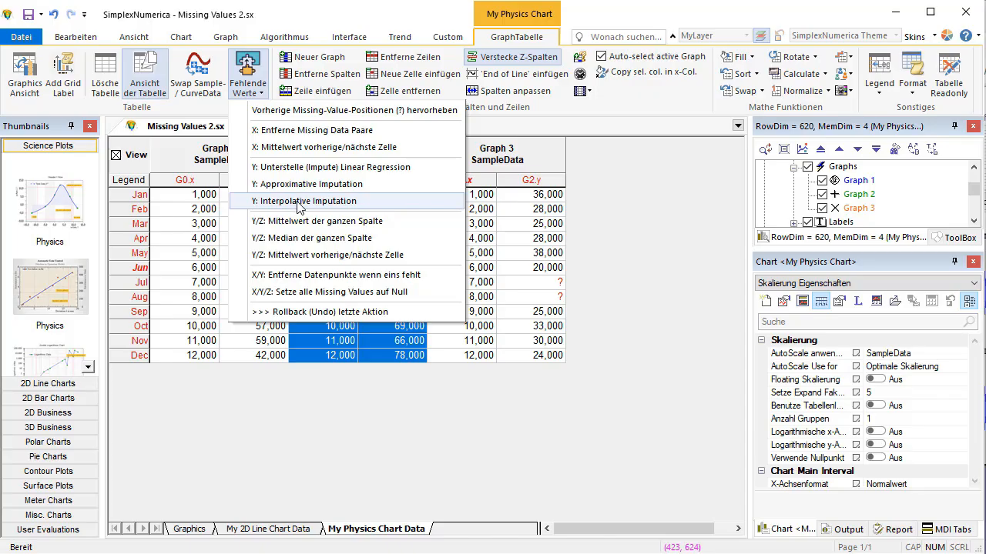
left_click(314, 203)
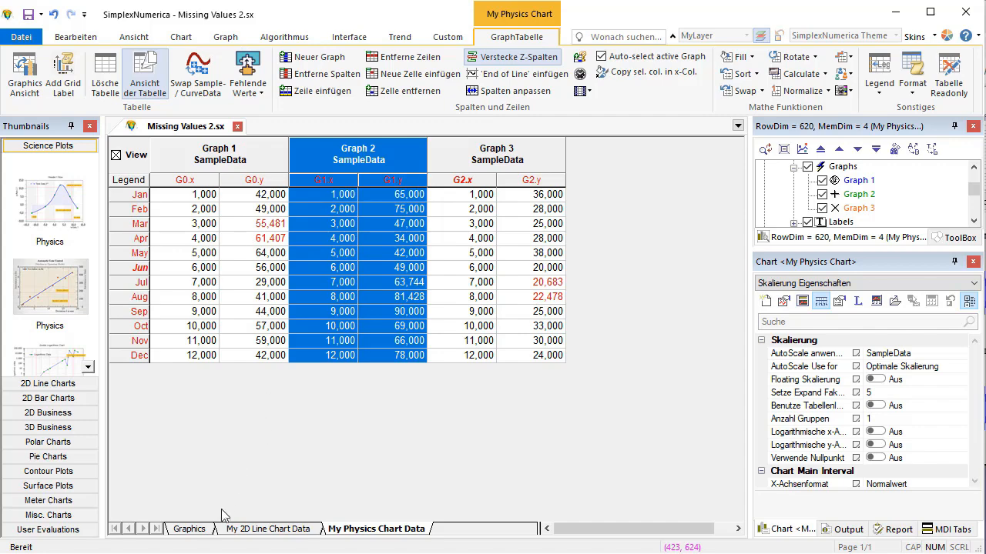
left_click(195, 529)
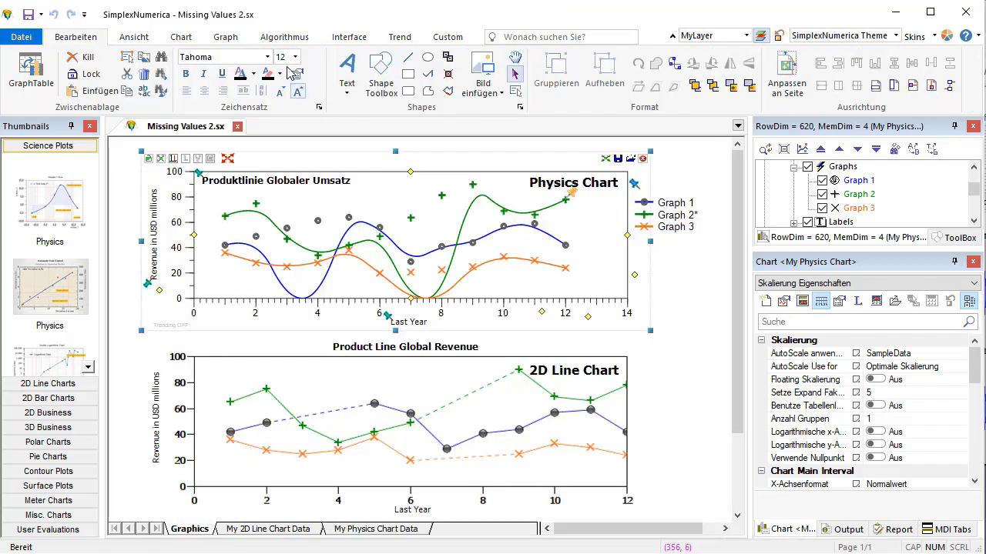
left_click(284, 37)
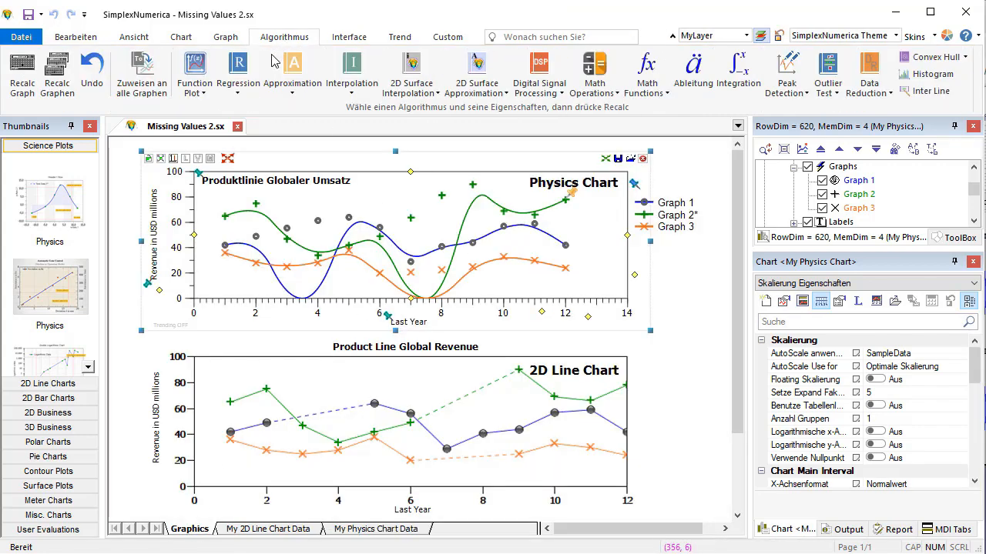
left_click(62, 81)
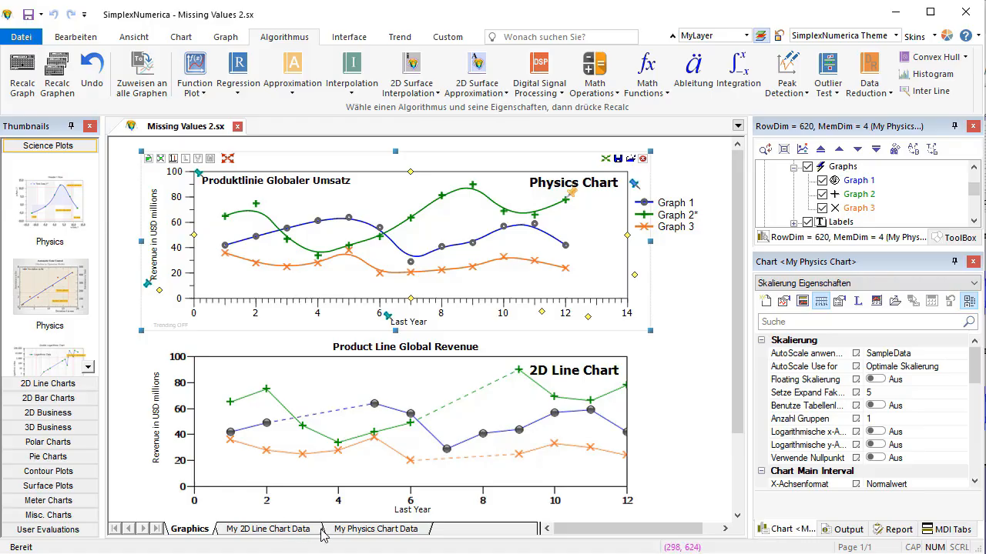
- Roll back the interpolative imputation in the Physics Chart's data table
left_click(358, 530)
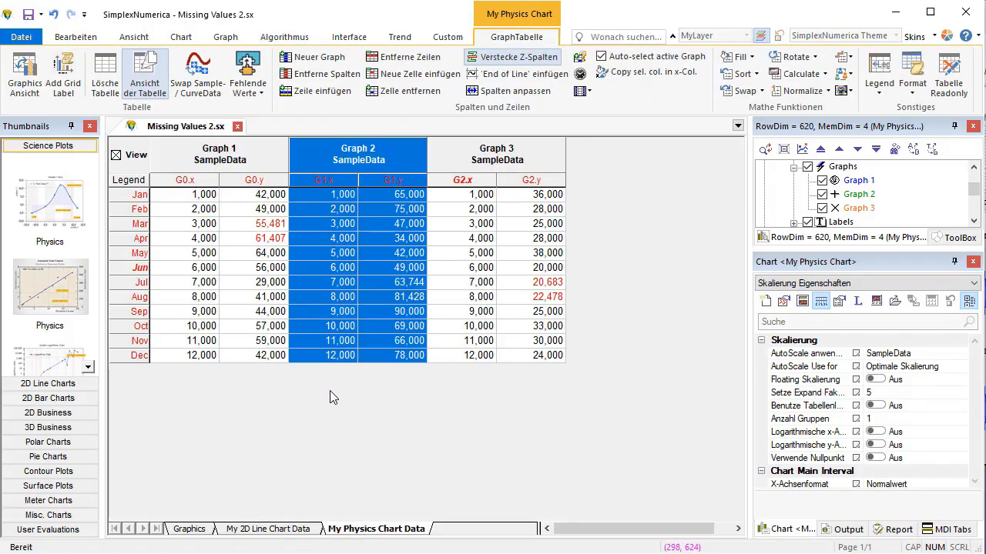
left_click(254, 91)
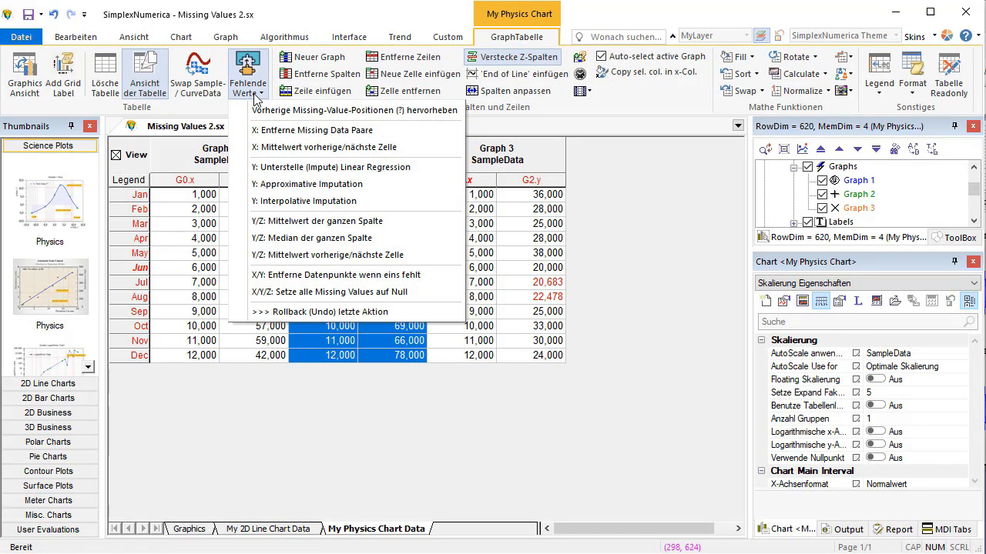
left_click(305, 316)
left_click(445, 313)
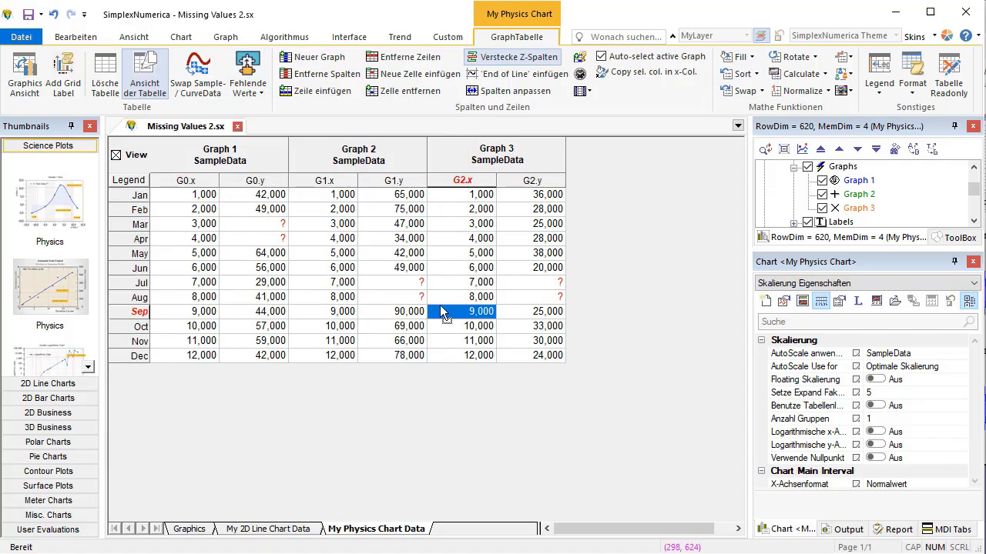
- Replace the Physics Chart's missing y-values with the mean of the whole column, and recalculate all its graphs on the graphics page
left_click(259, 92)
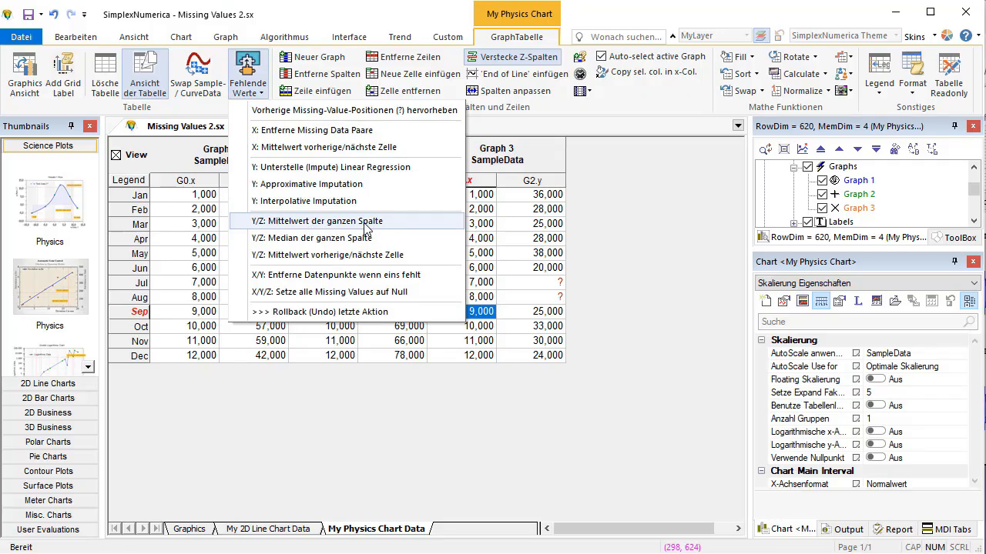
left_click(368, 223)
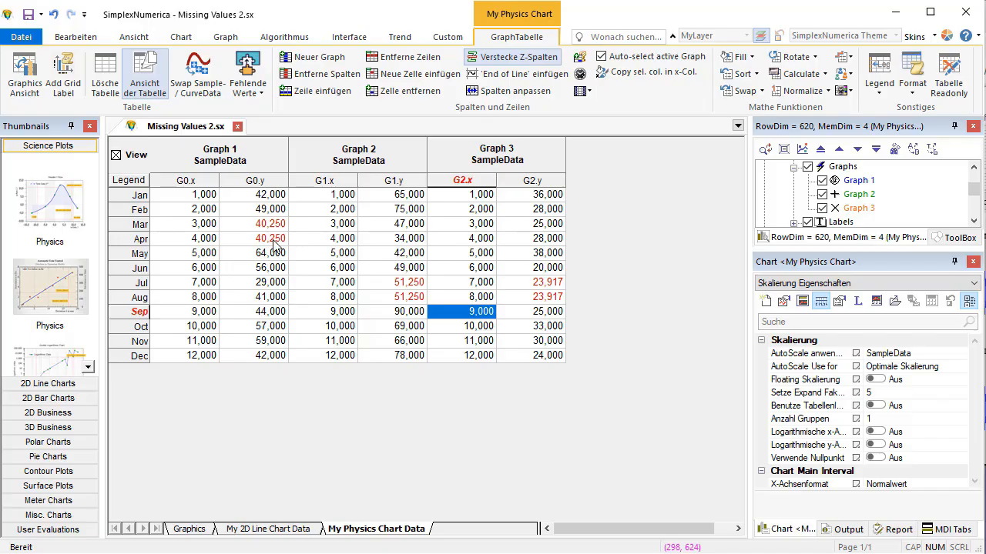
left_click(189, 530)
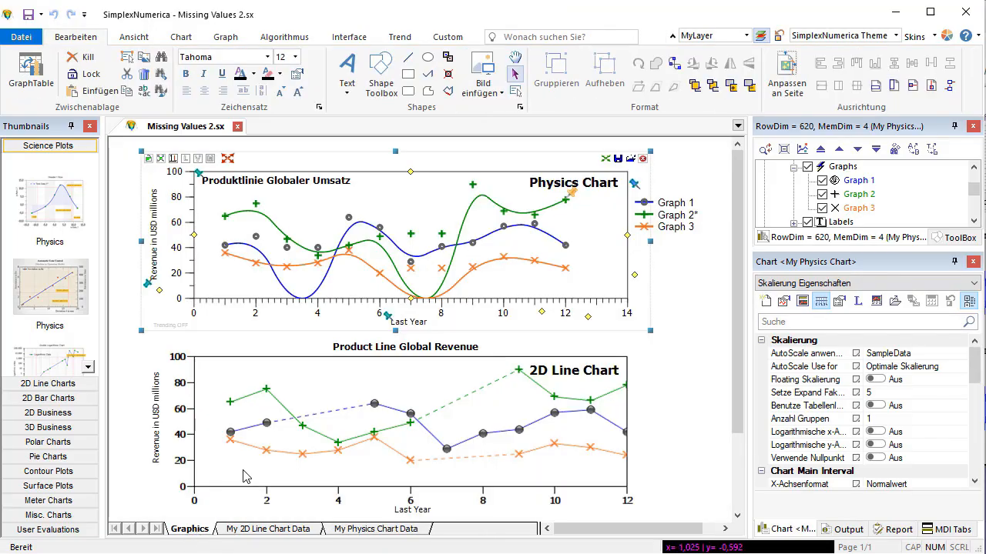
left_click(266, 37)
left_click(57, 77)
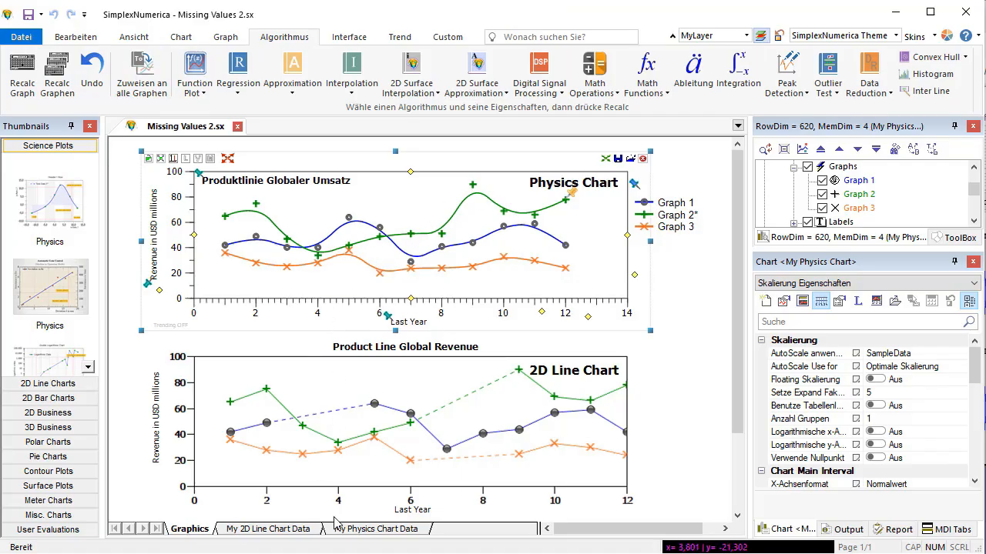
- Roll back the whole-column mean replacement in the Physics Chart's data table
left_click(355, 530)
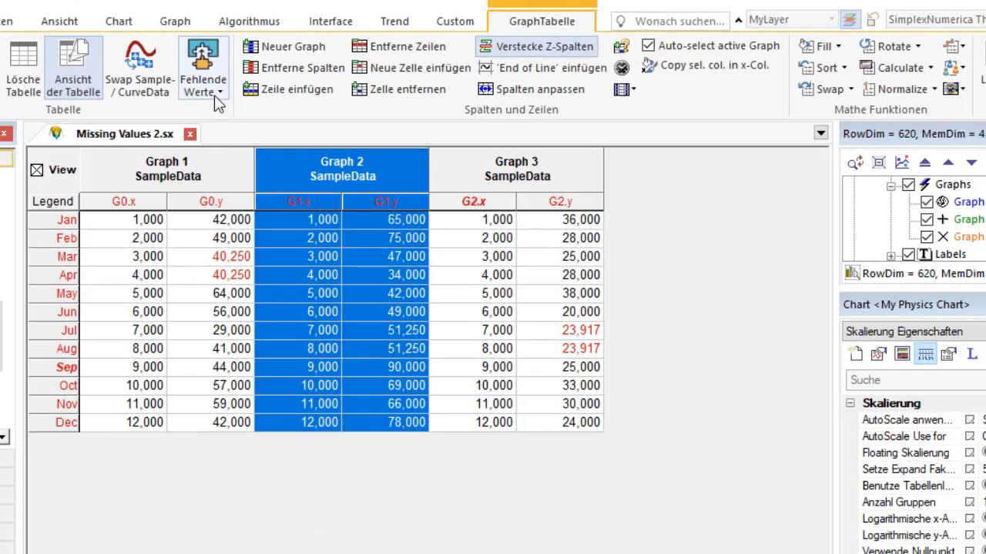
left_click(249, 88)
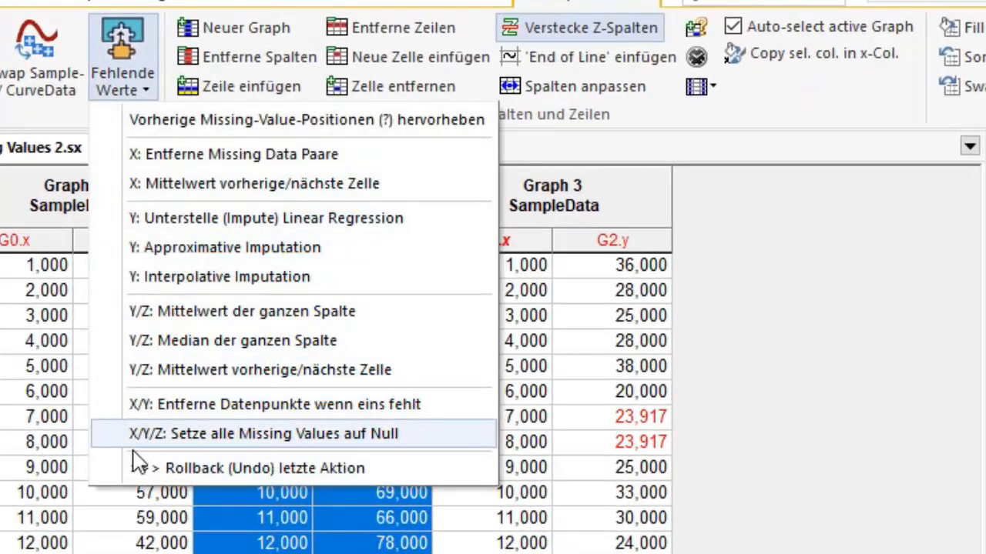
left_click(197, 469)
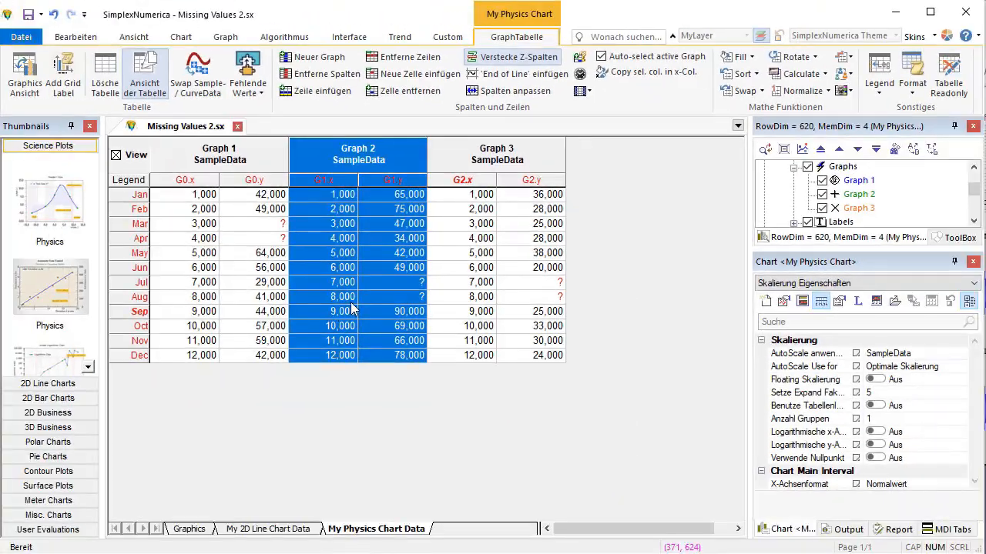
left_click(398, 300)
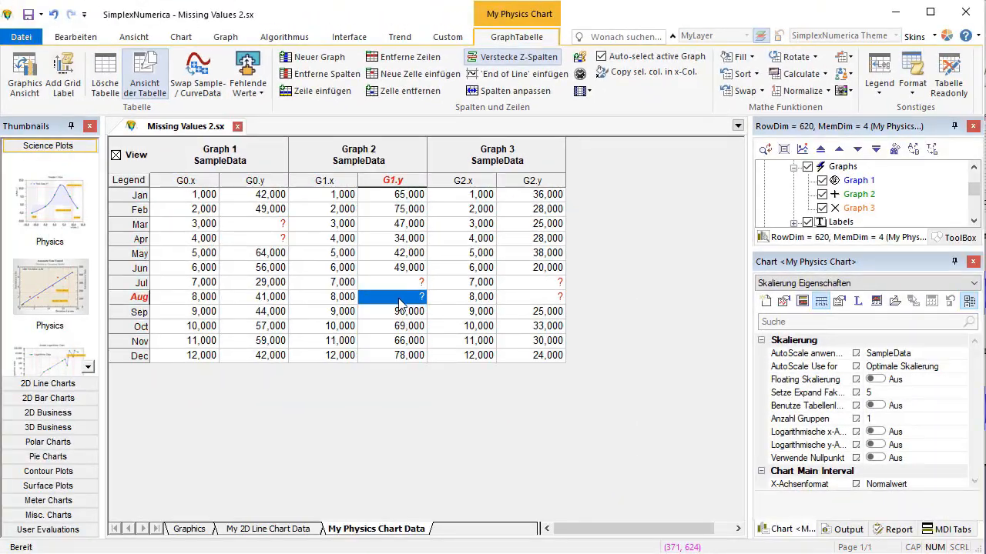
- Replace the Physics Chart's missing y-values with the mean of the previous and next cells, and recalculate all its graphs
left_click(248, 87)
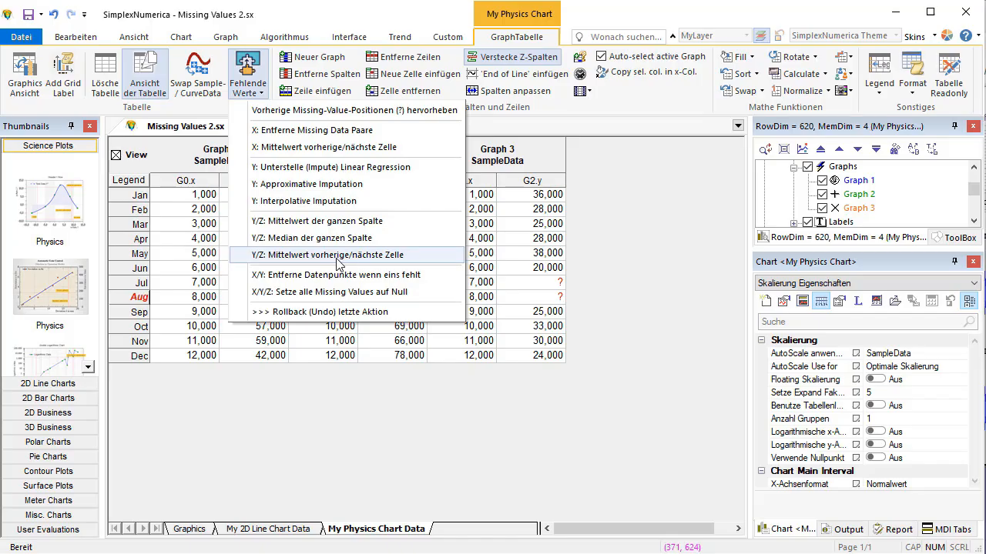
left_click(334, 262)
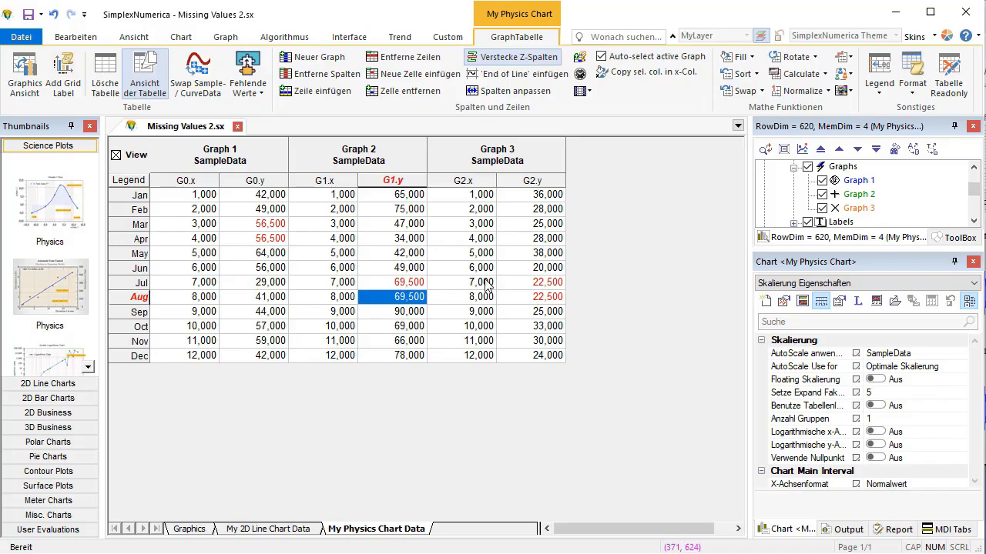
left_click(196, 529)
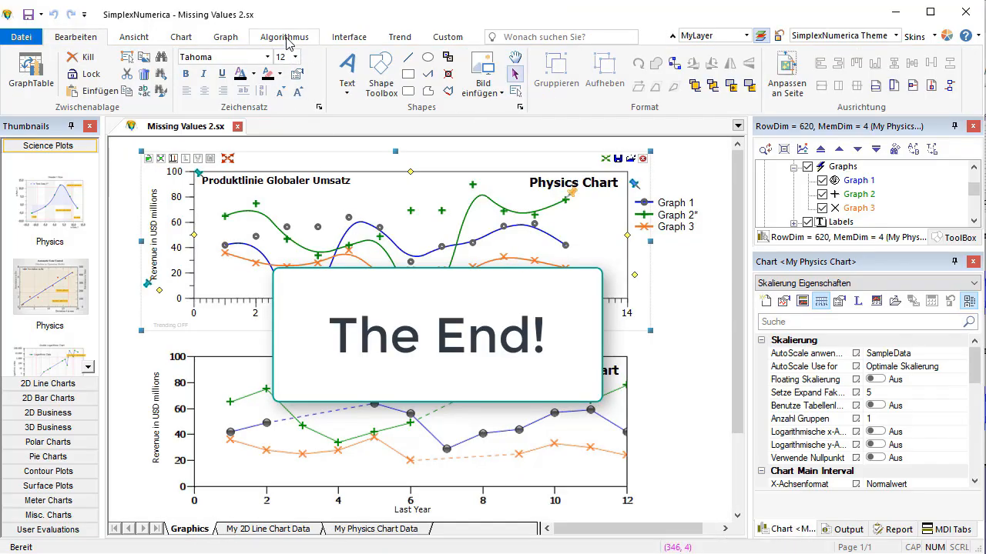
left_click(284, 37)
left_click(59, 83)
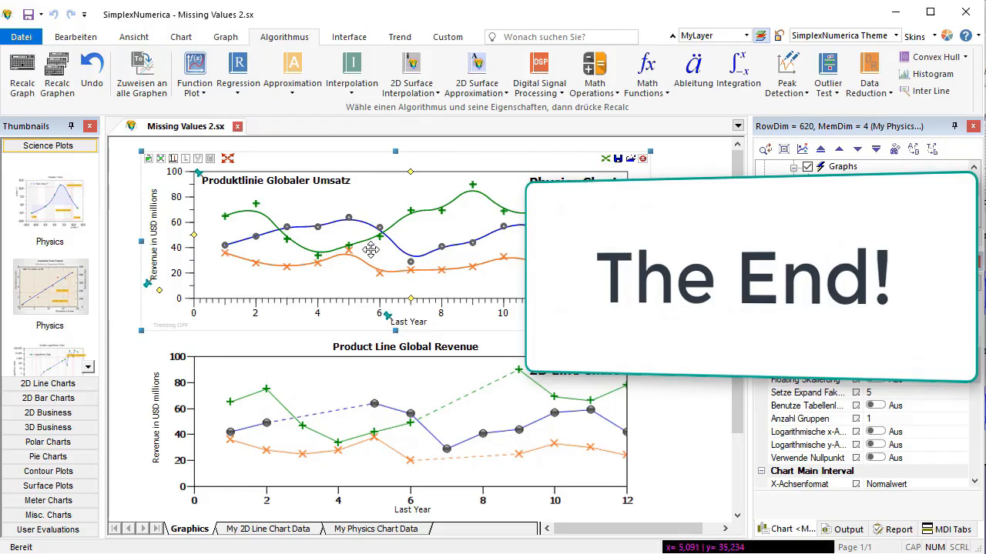